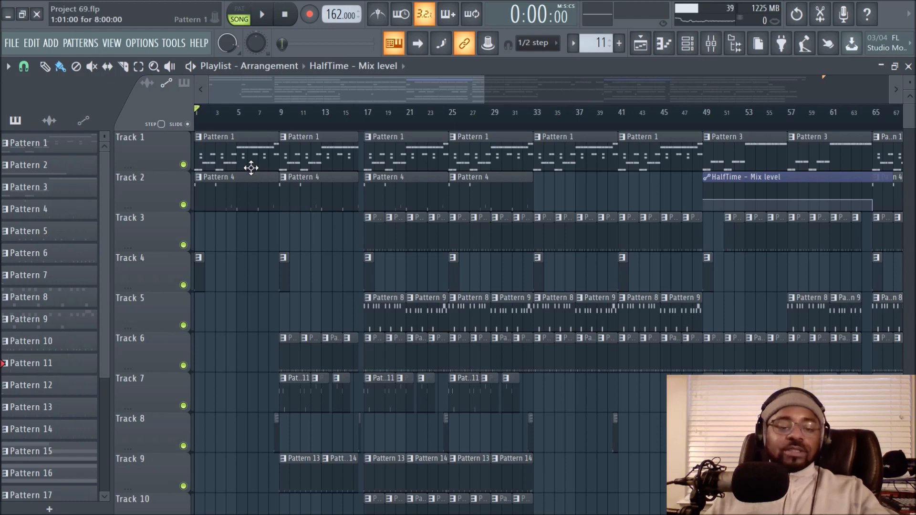
# Step: Solo Track 1 in the playlist and return to the start of the arrangement
pyautogui.rightClick(183, 164)
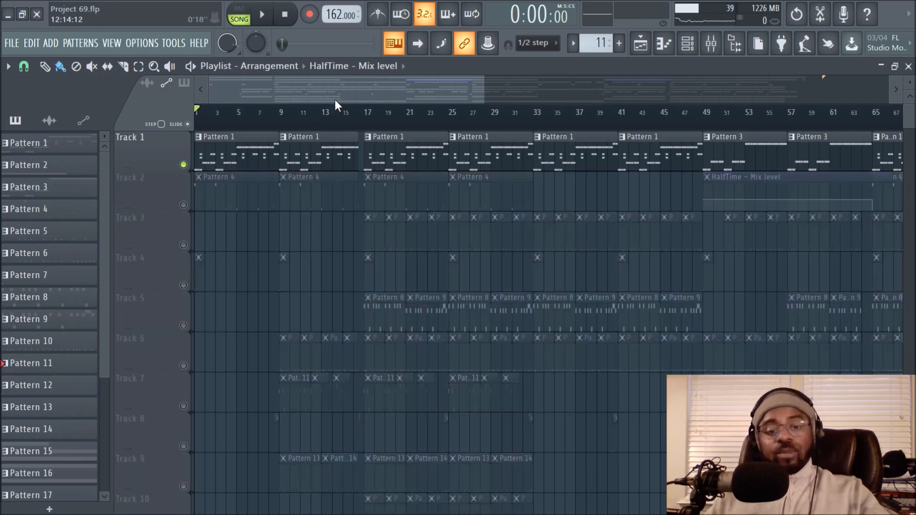
pyautogui.scroll(3, 346, 95)
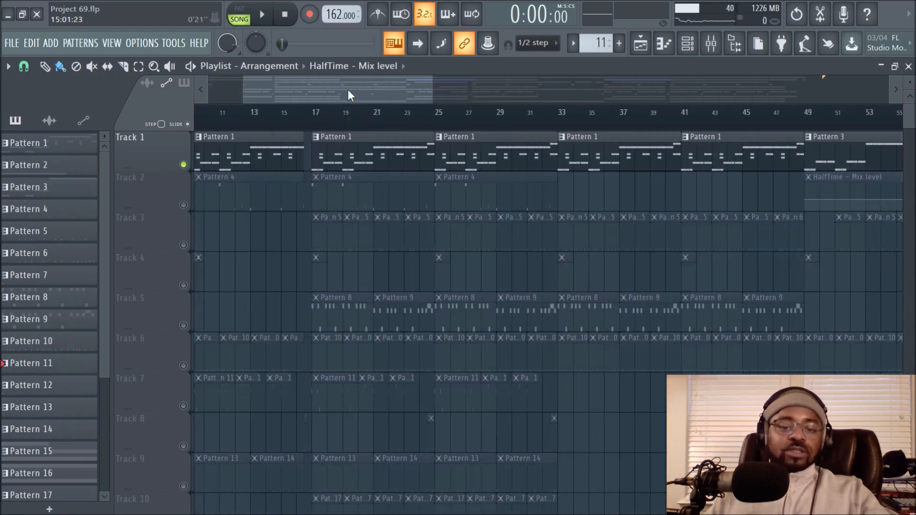
pyautogui.moveTo(348, 89); pyautogui.dragTo(229, 94)
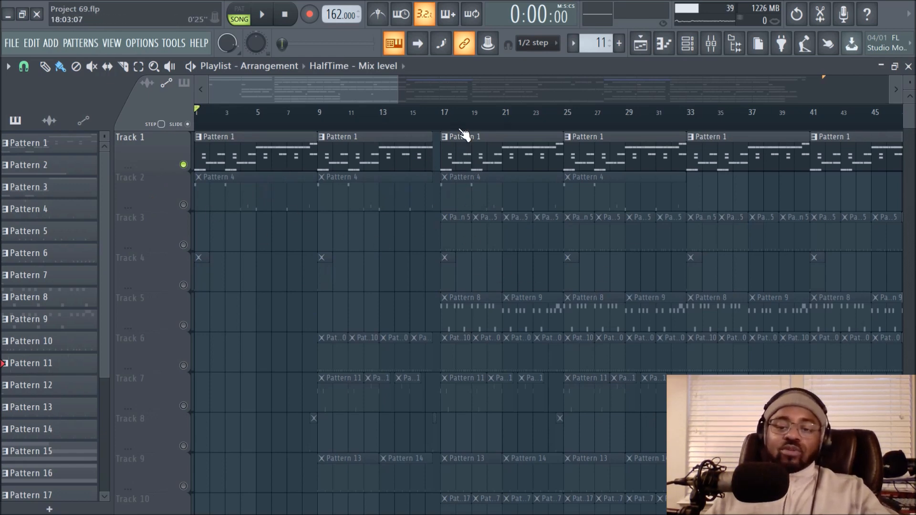
pyautogui.scroll(-2, 465, 135)
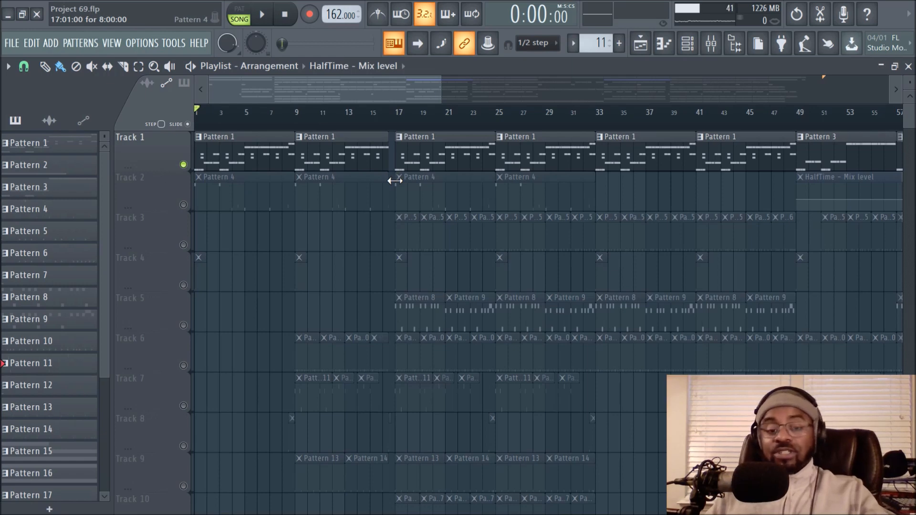
pyautogui.scroll(1, 375, 136)
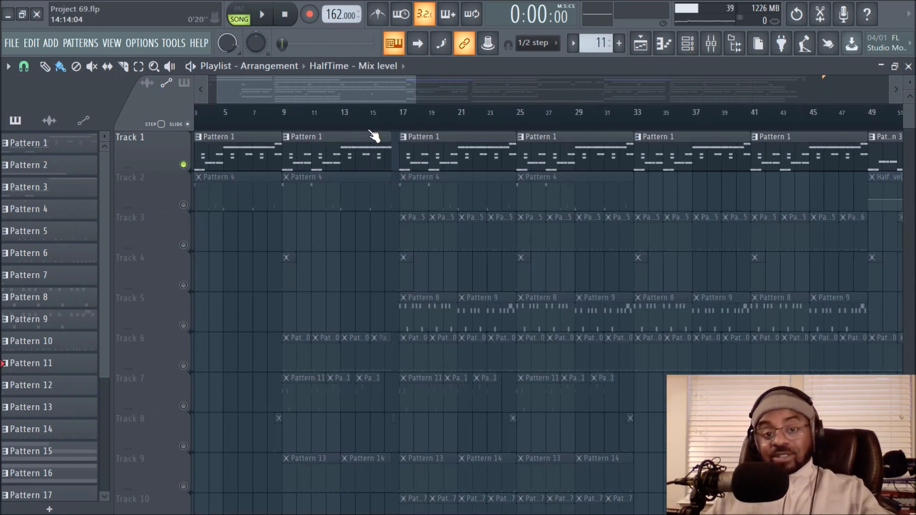
pyautogui.moveTo(353, 85); pyautogui.dragTo(278, 84)
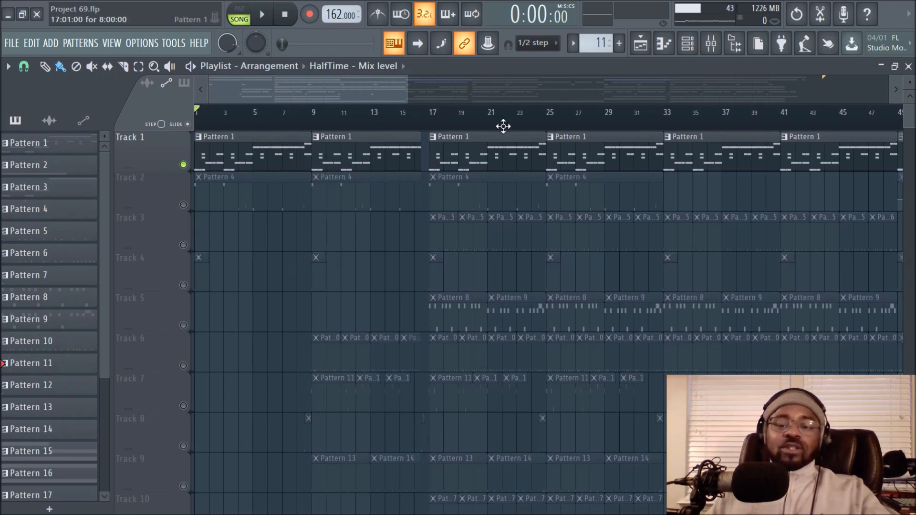
# Step: Inspect the sliced sample of the second Two Lovers History channel in Slicex, then return to the playlist
pyautogui.click(687, 43)
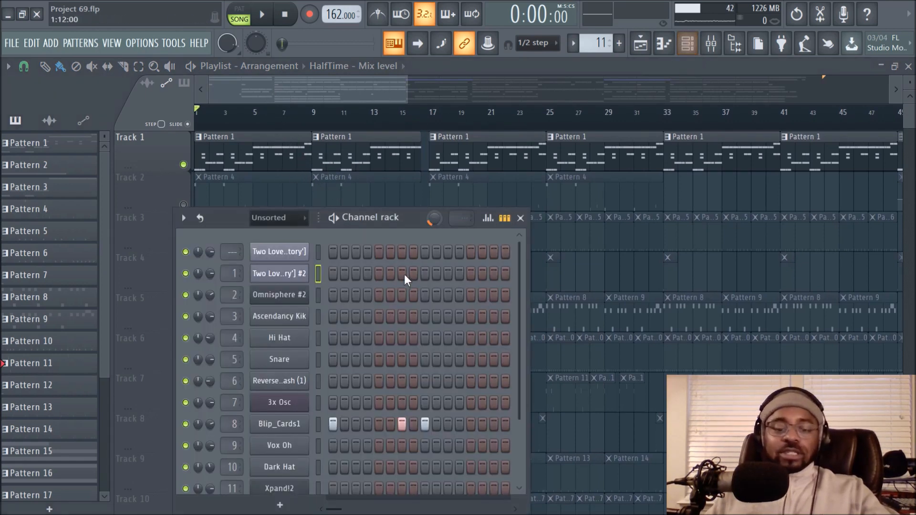
pyautogui.click(282, 274)
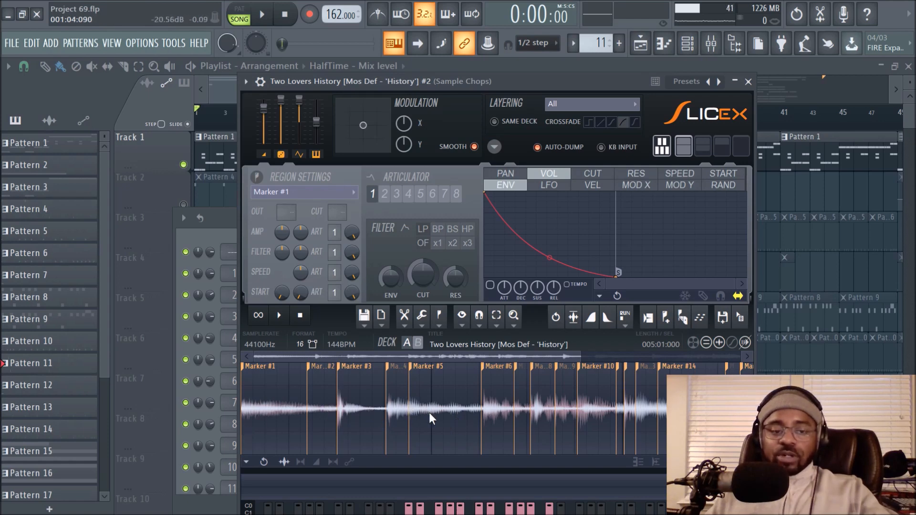
pyautogui.click(748, 83)
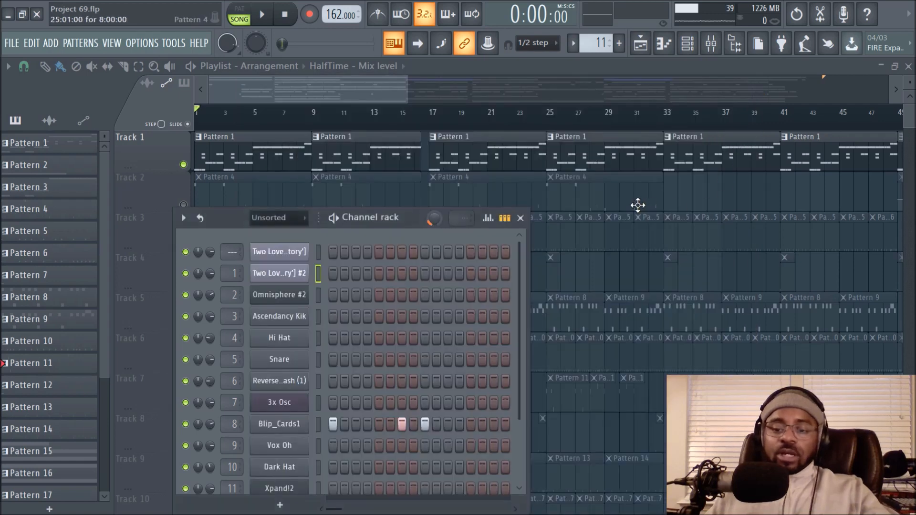
pyautogui.press('F6')
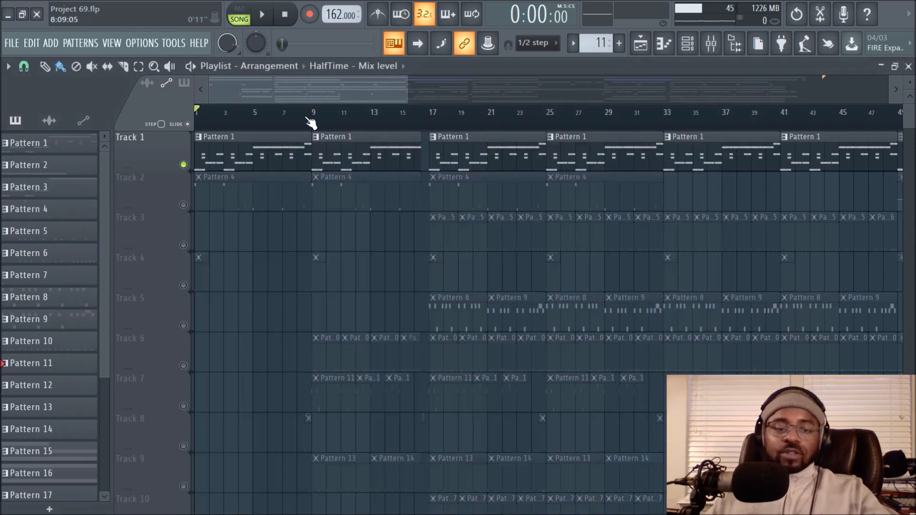
# Step: Play the song from the start while examining the first Pattern 1 clip's sample-chop notes in the piano roll, and stop playback
pyautogui.click(264, 16)
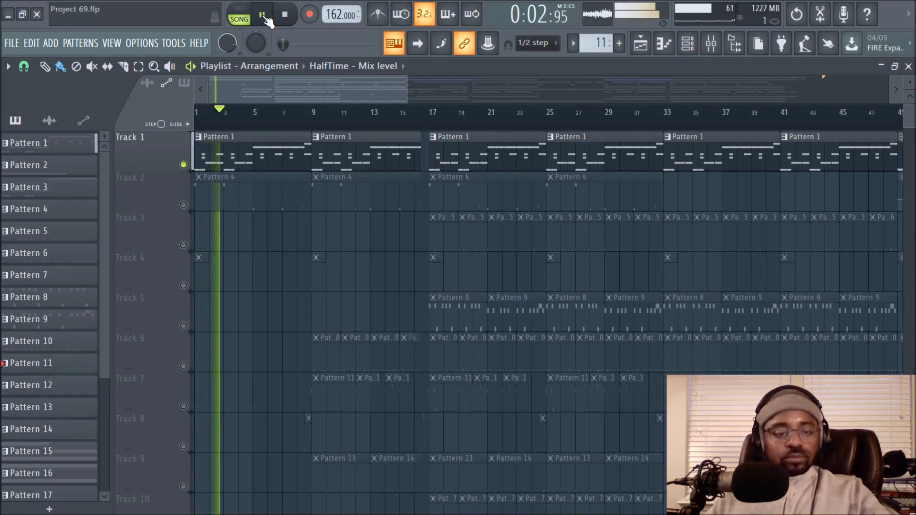
pyautogui.doubleClick(236, 160)
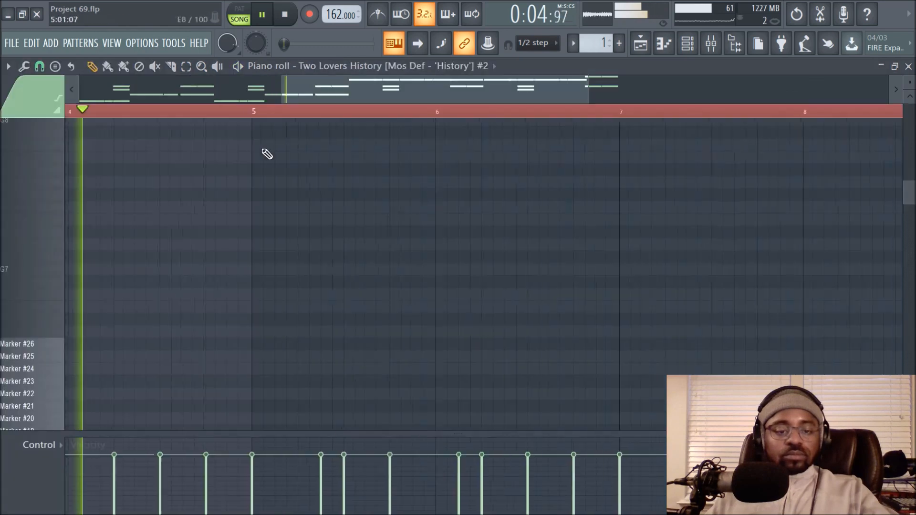
pyautogui.scroll(-6, 344, 196)
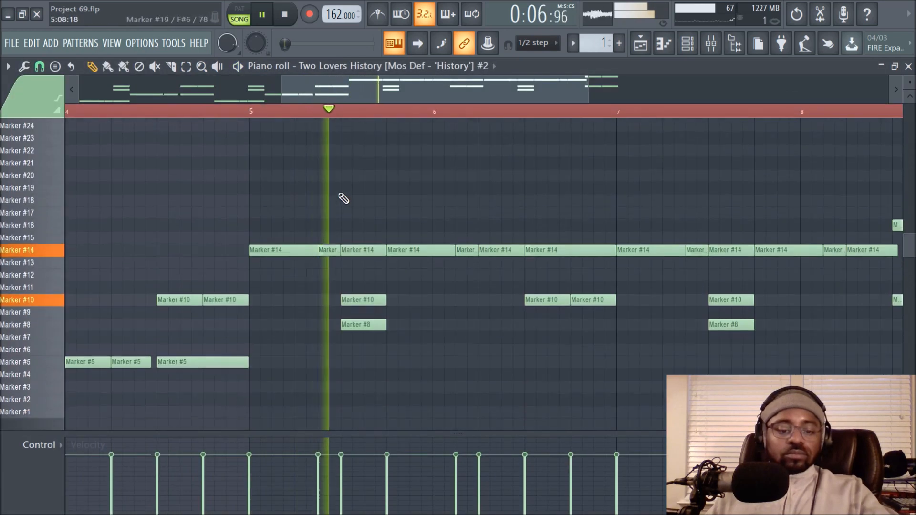
pyautogui.scroll(-3, 338, 119)
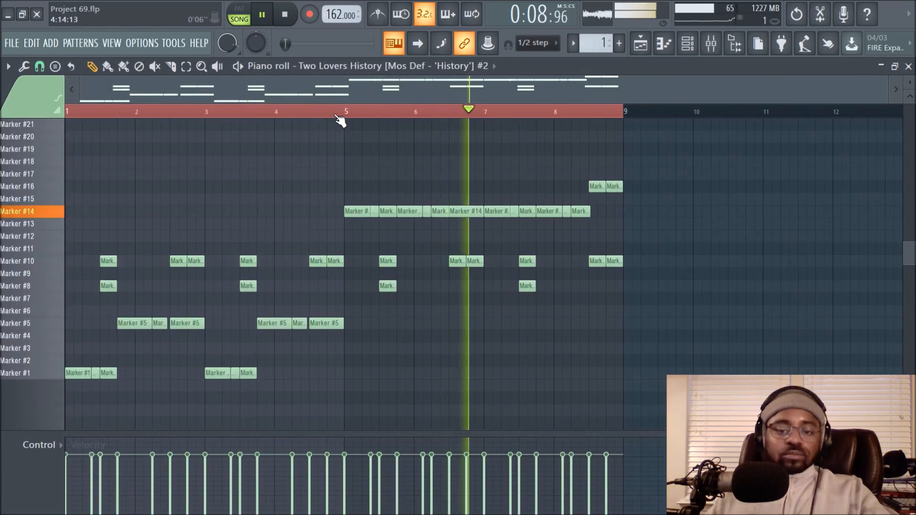
pyautogui.scroll(2, 339, 120)
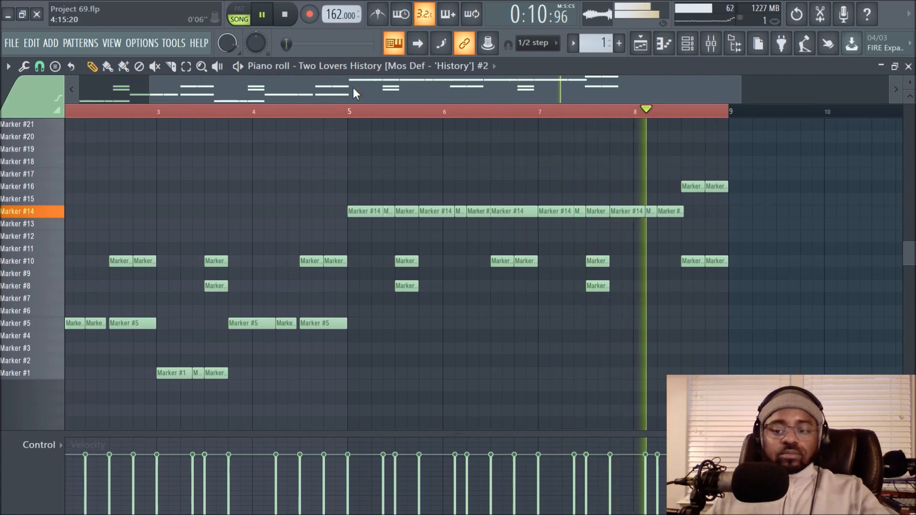
pyautogui.moveTo(353, 88); pyautogui.dragTo(276, 93)
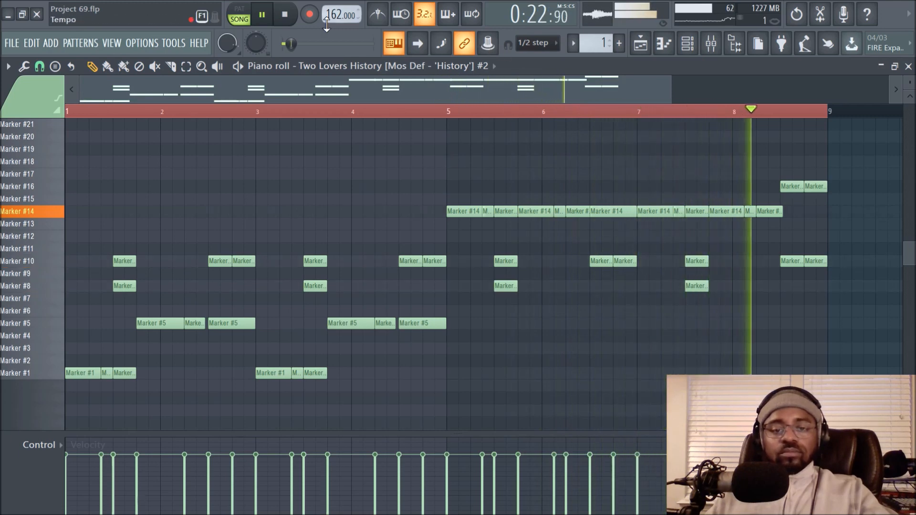
pyautogui.press('space')
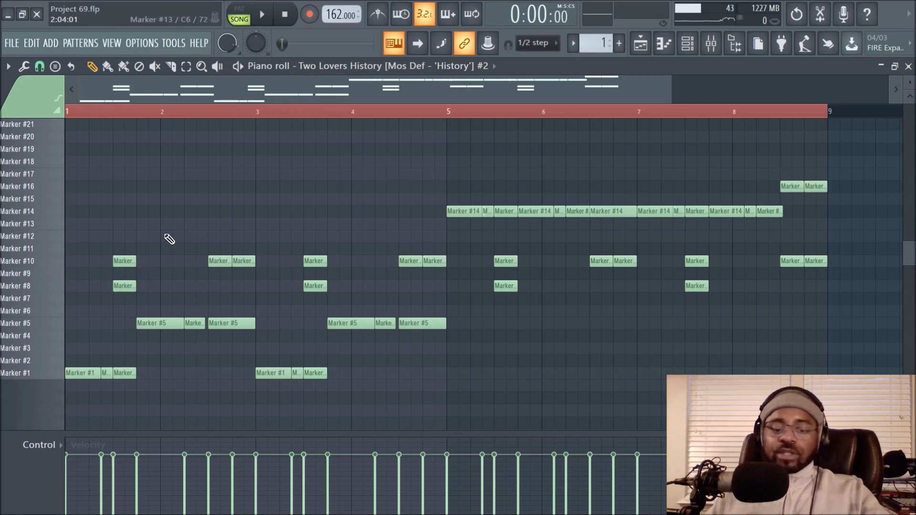
# Step: Audition the sample slices Marker #12, #11, #9, #8 and #7 in the piano roll
pyautogui.click(47, 240)
pyautogui.click(47, 249)
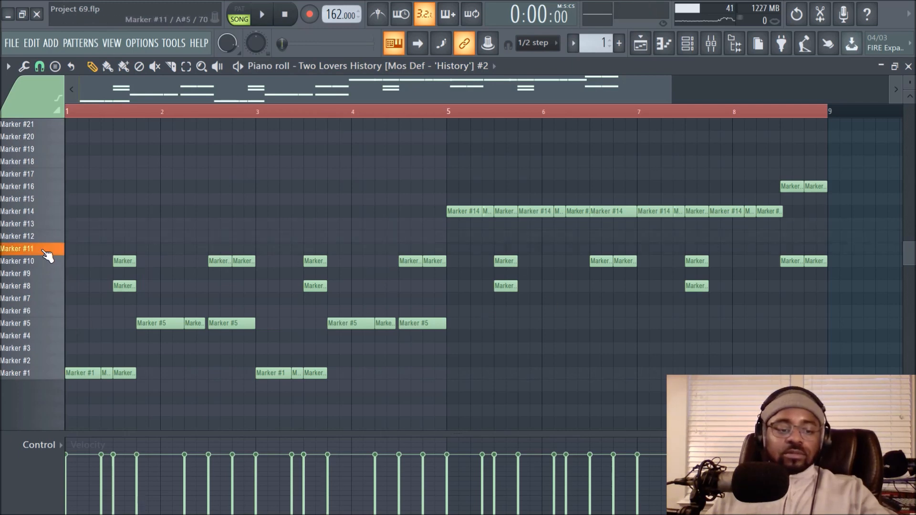
pyautogui.click(47, 274)
pyautogui.click(48, 286)
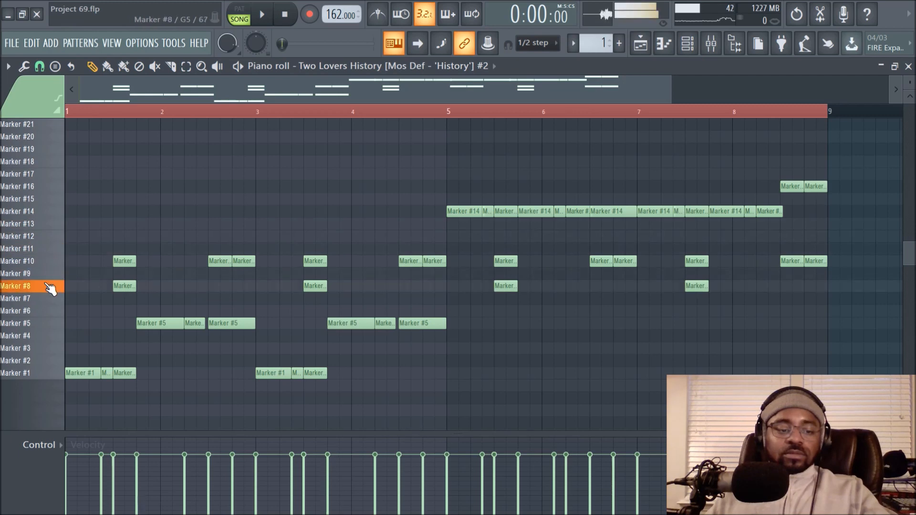
pyautogui.click(49, 298)
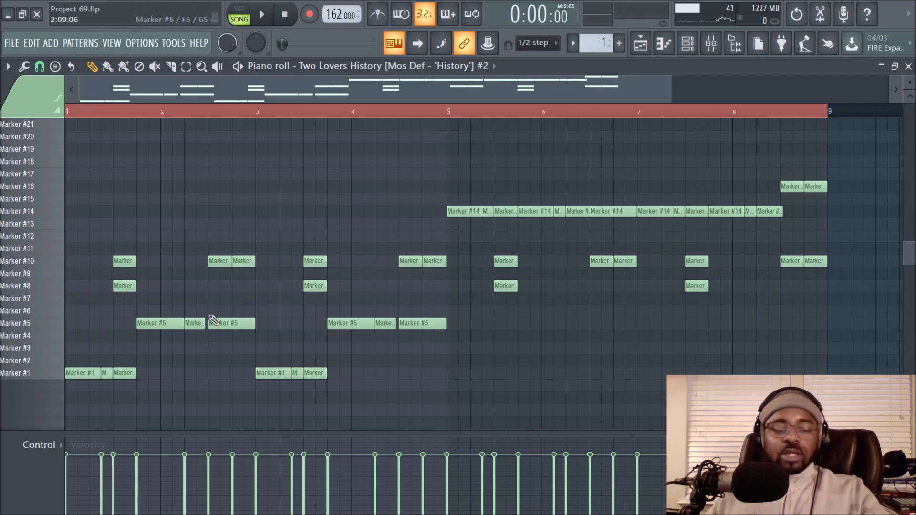
# Step: Compare the slices Marker #10 and Marker #8 by ear, then audition Marker #1
pyautogui.scroll(3, 176, 115)
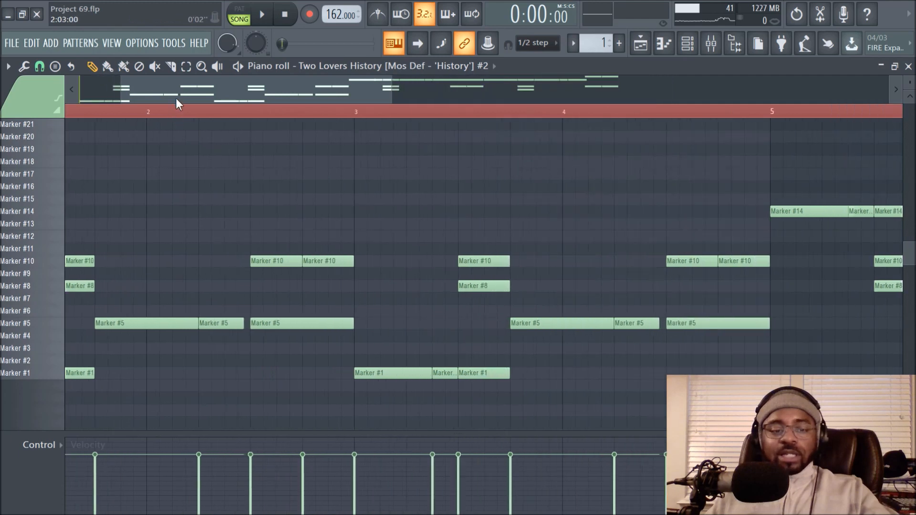
pyautogui.click(49, 262)
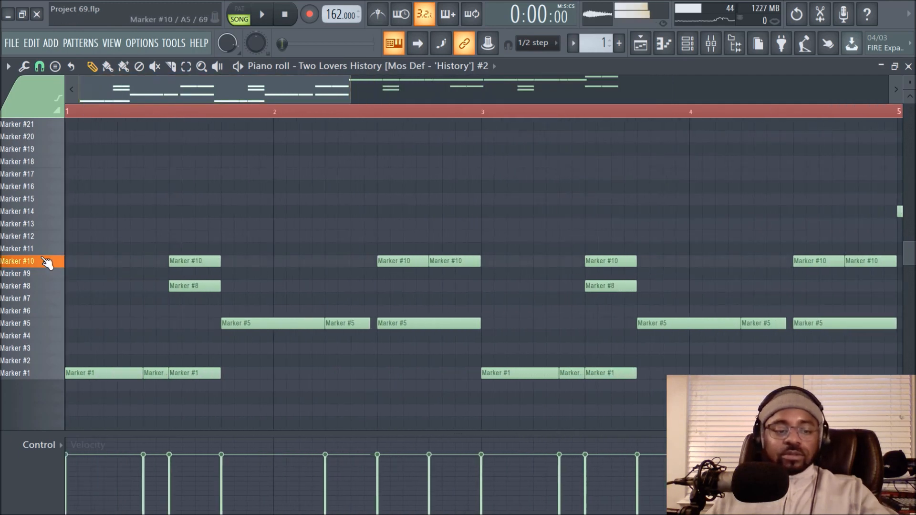
pyautogui.click(52, 288)
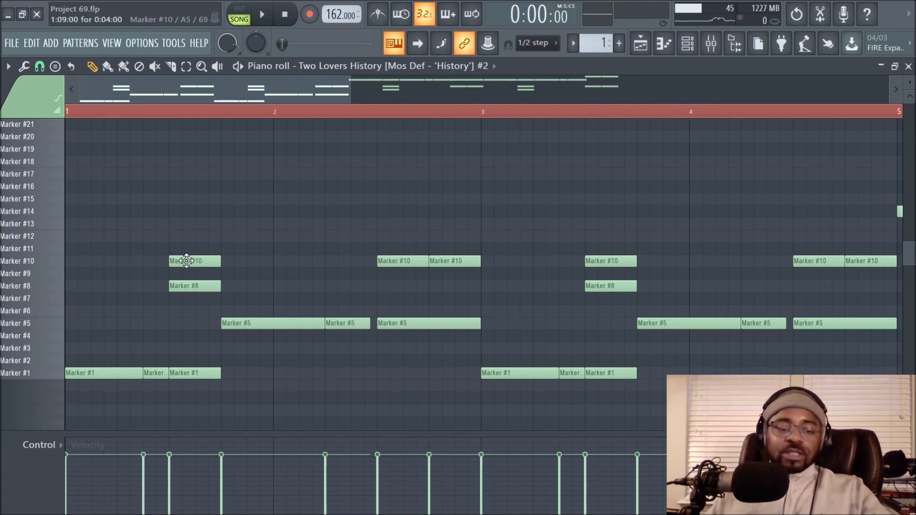
pyautogui.click(55, 264)
pyautogui.click(56, 288)
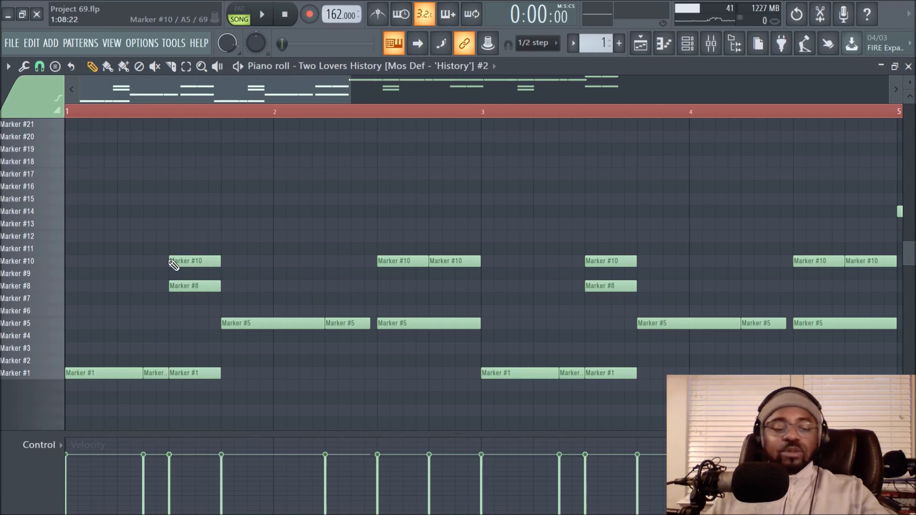
pyautogui.click(63, 374)
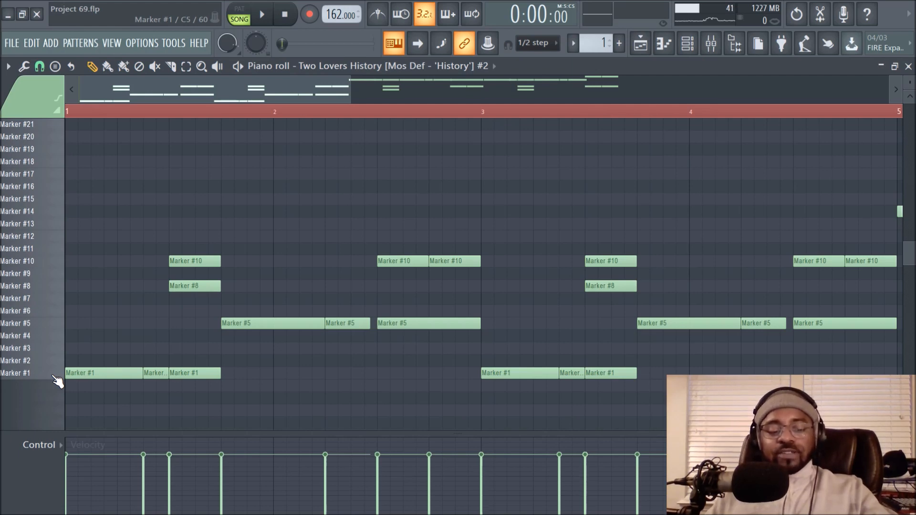
pyautogui.click(55, 377)
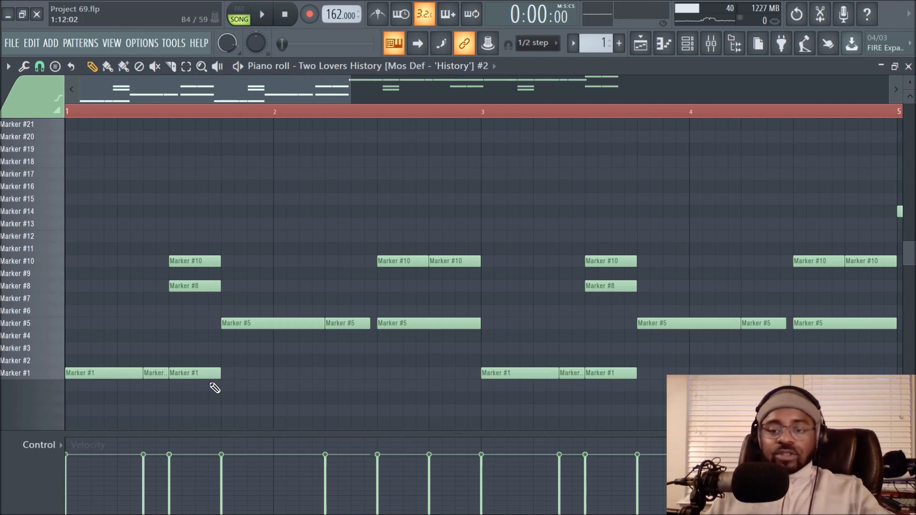
# Step: Unmute Track 2 in the playlist and play the song from the start with Tracks 1 and 2 audible
pyautogui.click(640, 48)
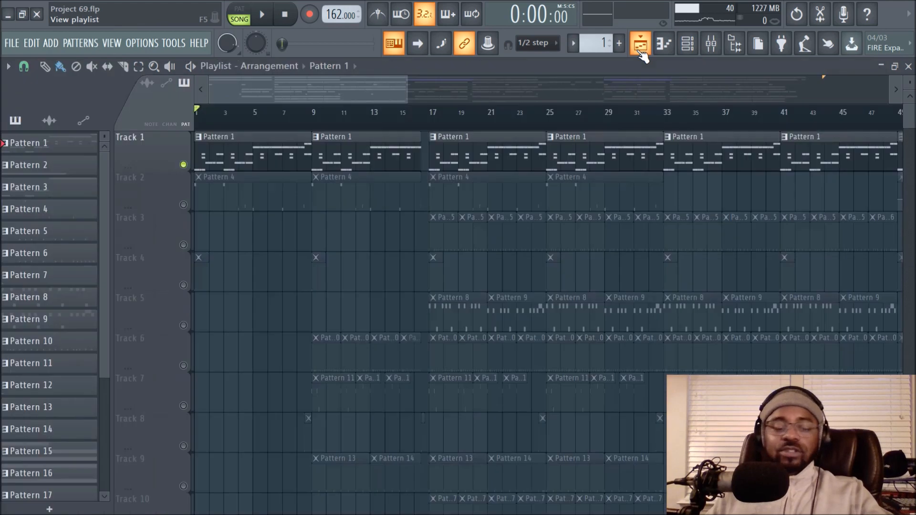
pyautogui.click(184, 204)
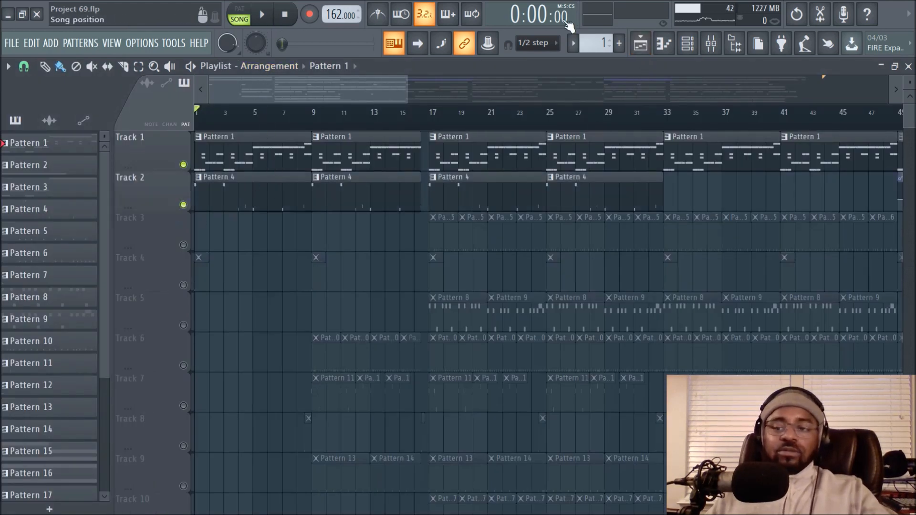
pyautogui.click(708, 50)
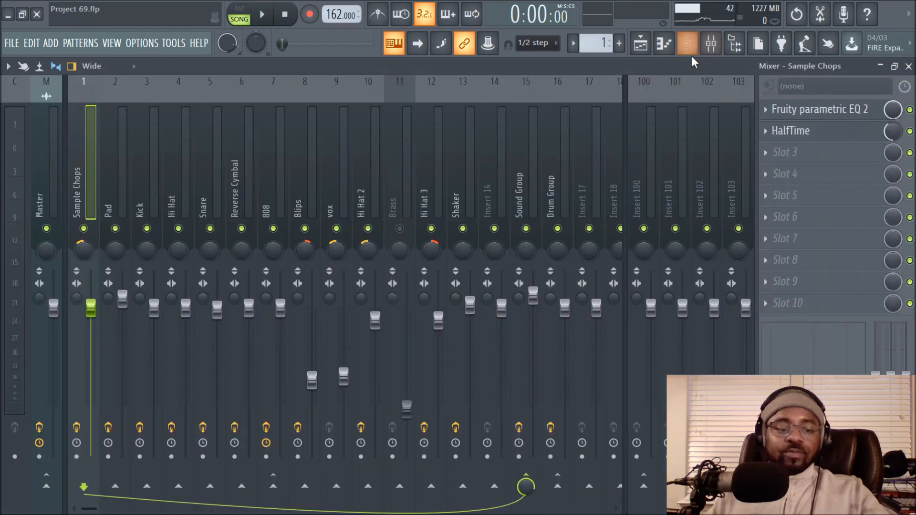
pyautogui.click(640, 44)
pyautogui.click(262, 14)
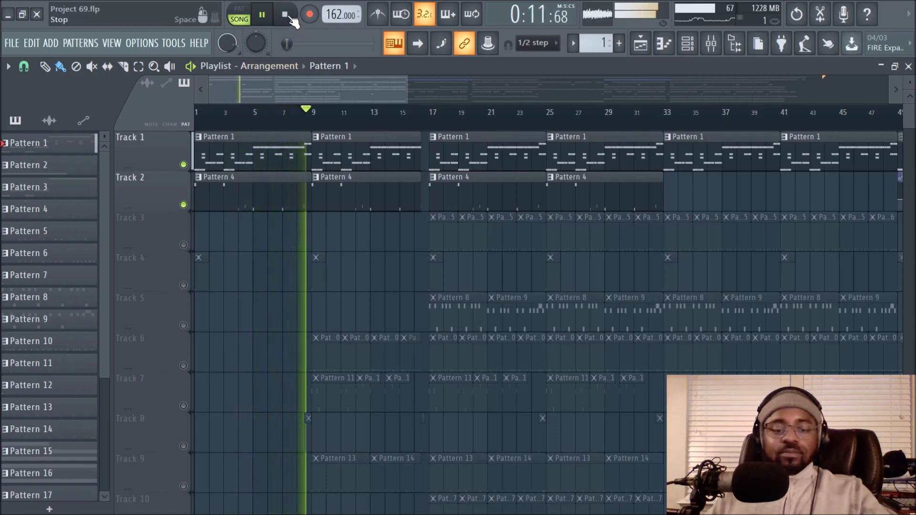
pyautogui.click(286, 16)
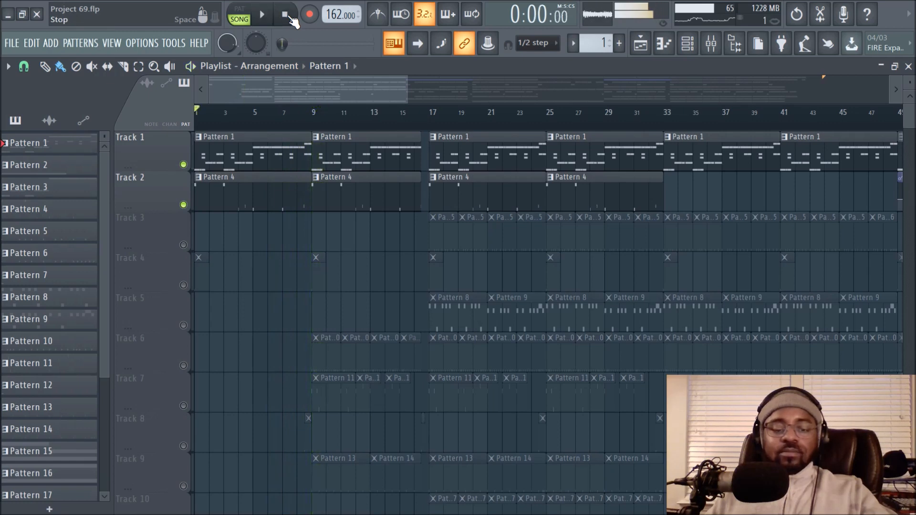
# Step: Set the song position to bar 17 and unmute Track 3
pyautogui.click(434, 124)
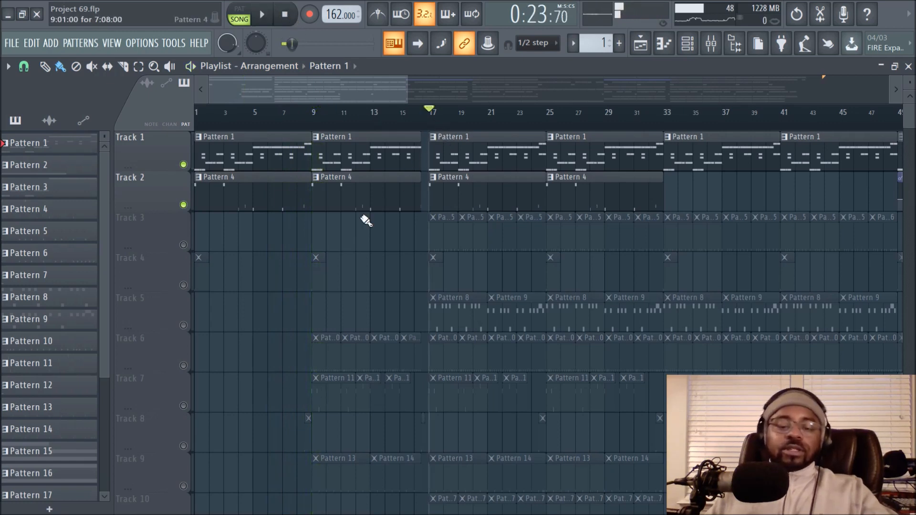
pyautogui.click(183, 245)
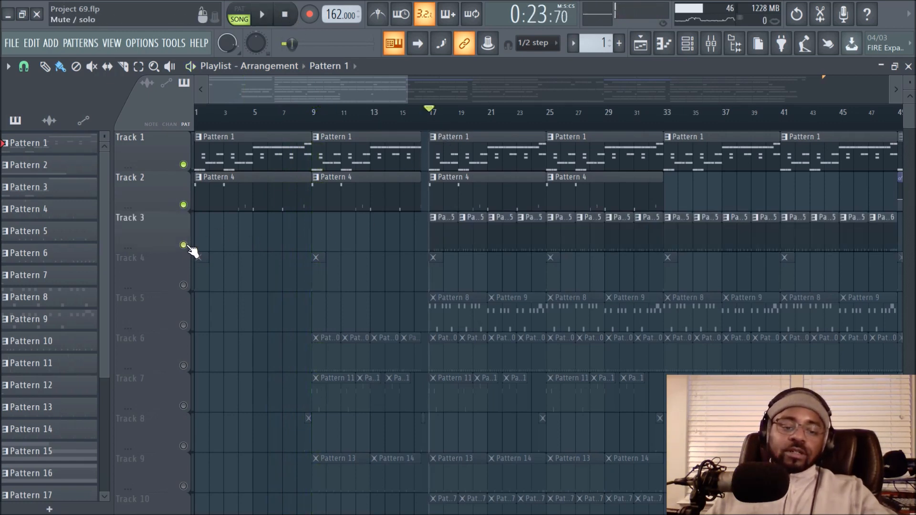
# Step: Open the first Pattern 4 clip on Track 2 to show its channels in the channel rack
pyautogui.click(252, 191)
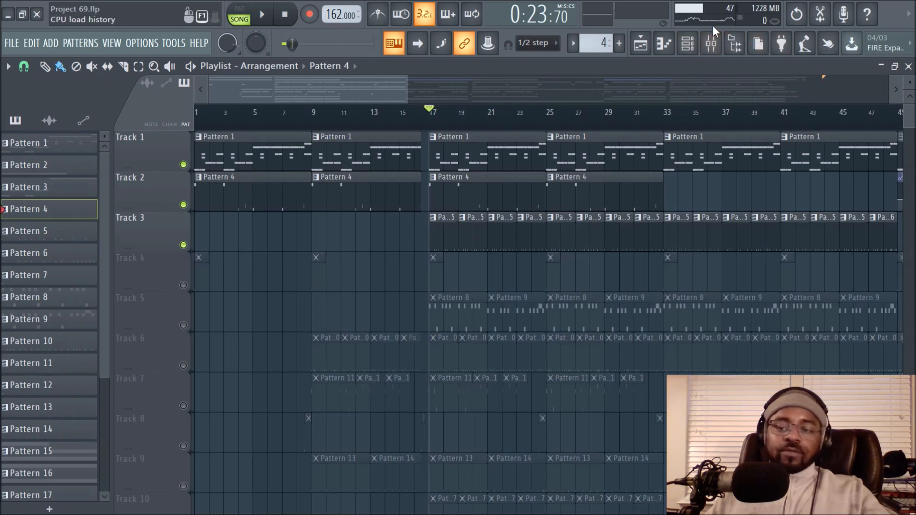
pyautogui.doubleClick(252, 191)
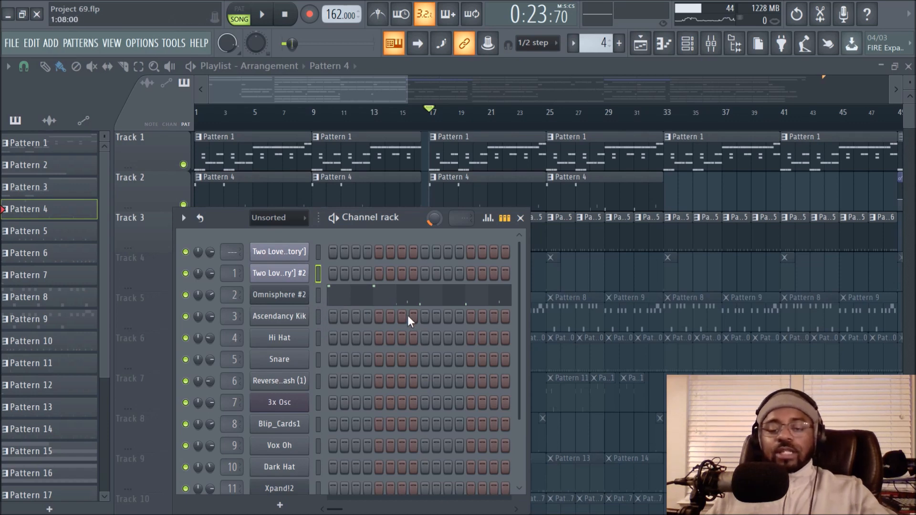
# Step: Close the channel rack and play the song from bar 17 with Tracks 1 to 3 audible
pyautogui.click(520, 217)
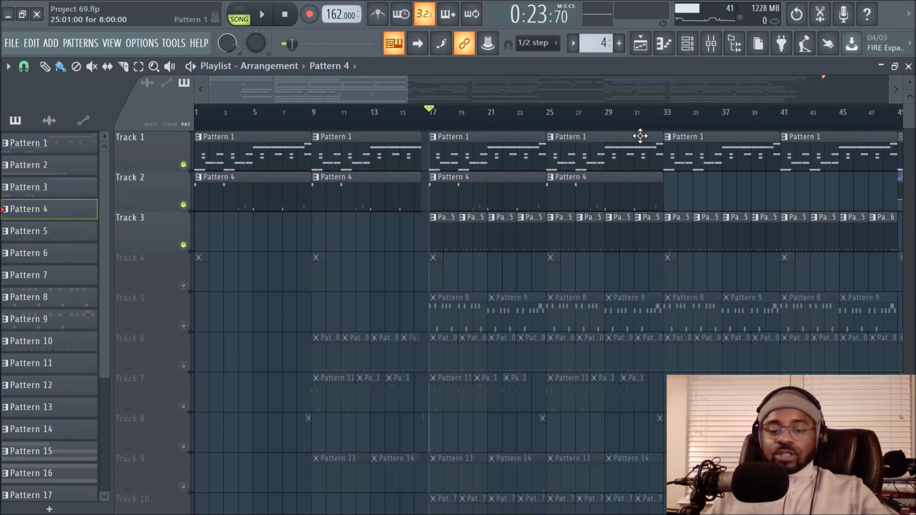
pyautogui.click(262, 18)
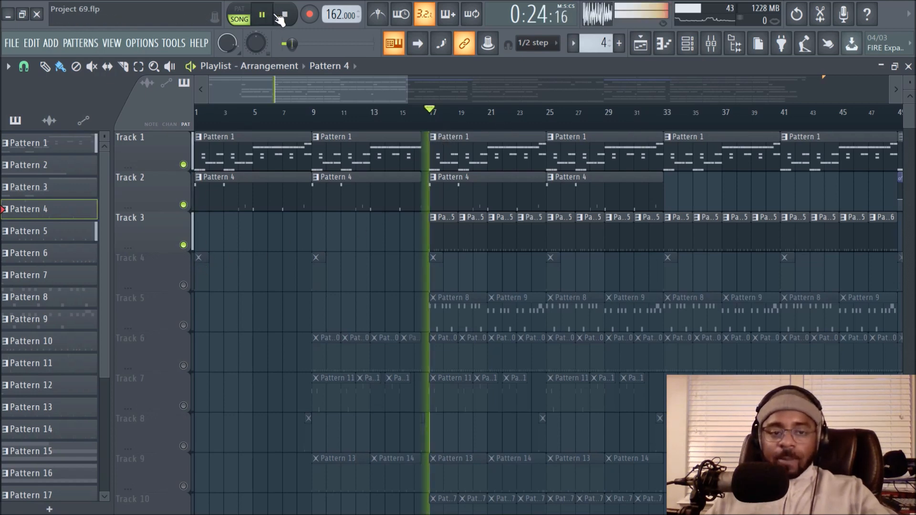
pyautogui.press('space')
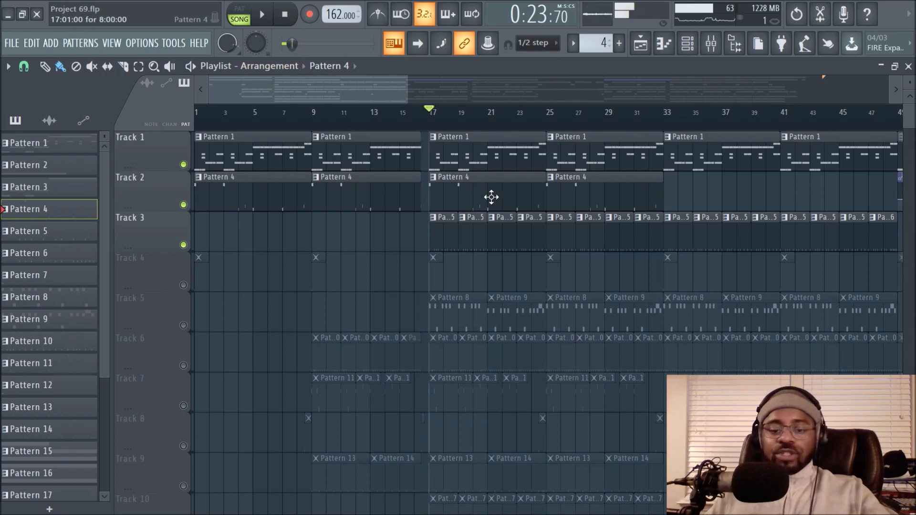
# Step: Select Pattern 5 on Track 3 and show its drum steps in the channel rack
pyautogui.click(445, 231)
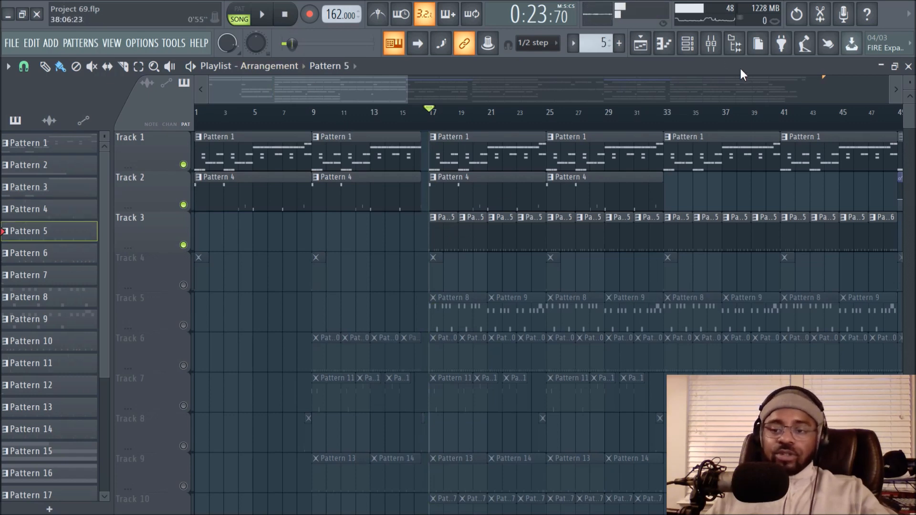
pyautogui.click(687, 43)
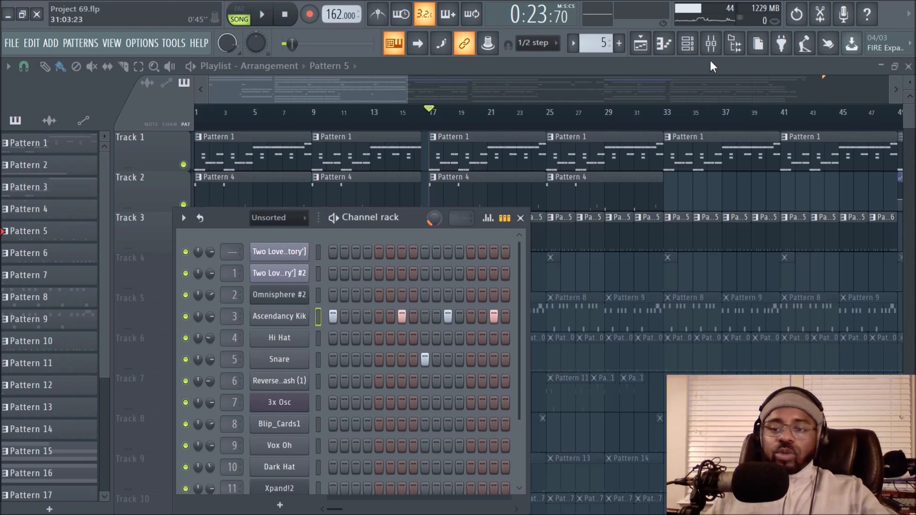
# Step: Examine the Fruity parametric EQ 2 curves on the Kick and Snare mixer tracks, and show the Sound Group's effects
pyautogui.click(711, 44)
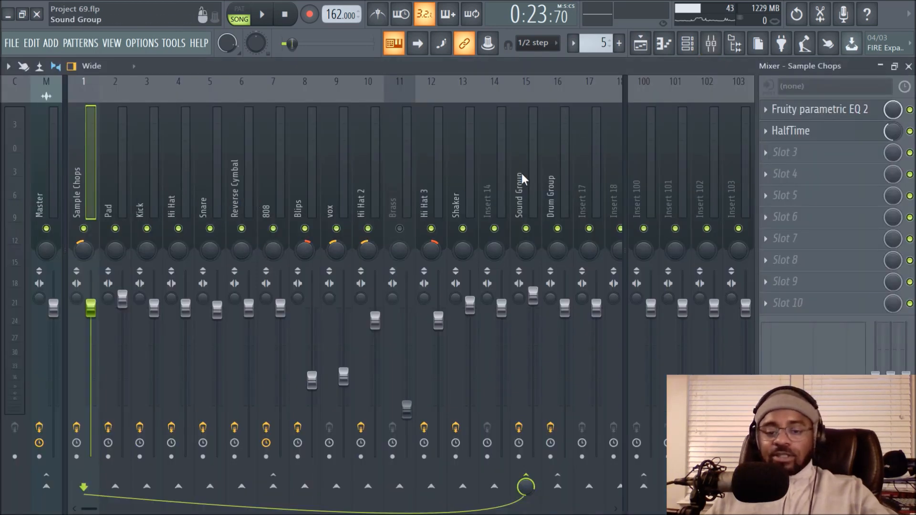
pyautogui.click(140, 201)
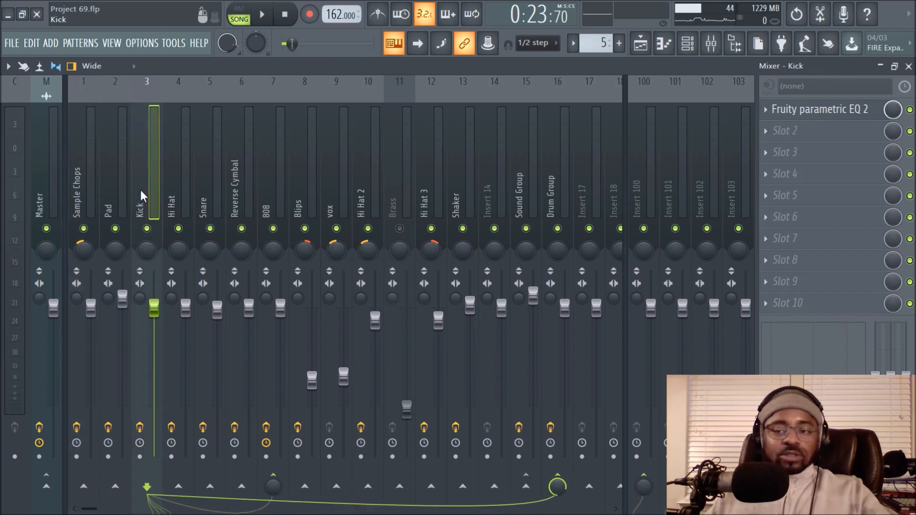
pyautogui.click(805, 115)
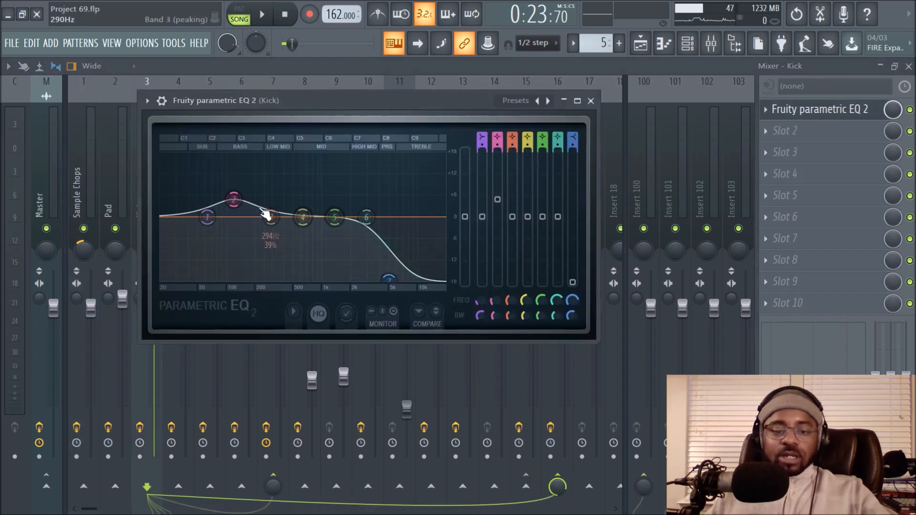
pyautogui.click(591, 101)
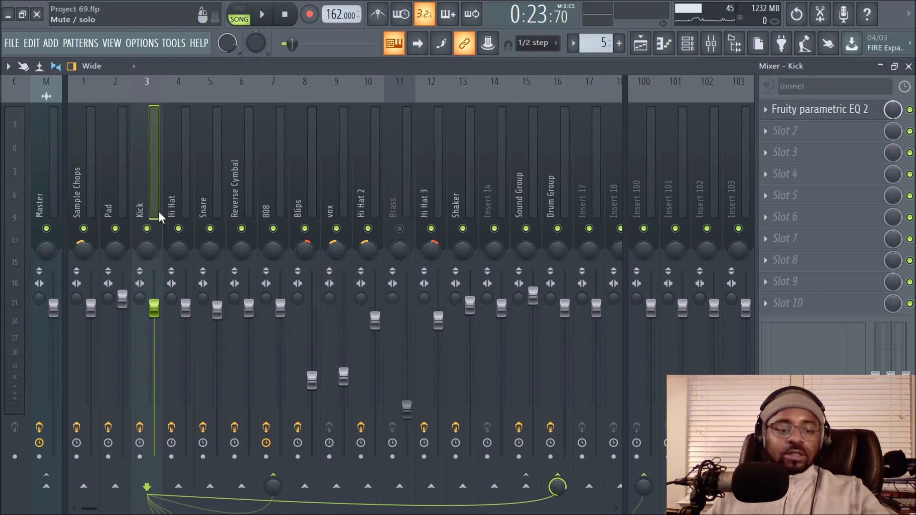
pyautogui.click(208, 189)
pyautogui.click(783, 112)
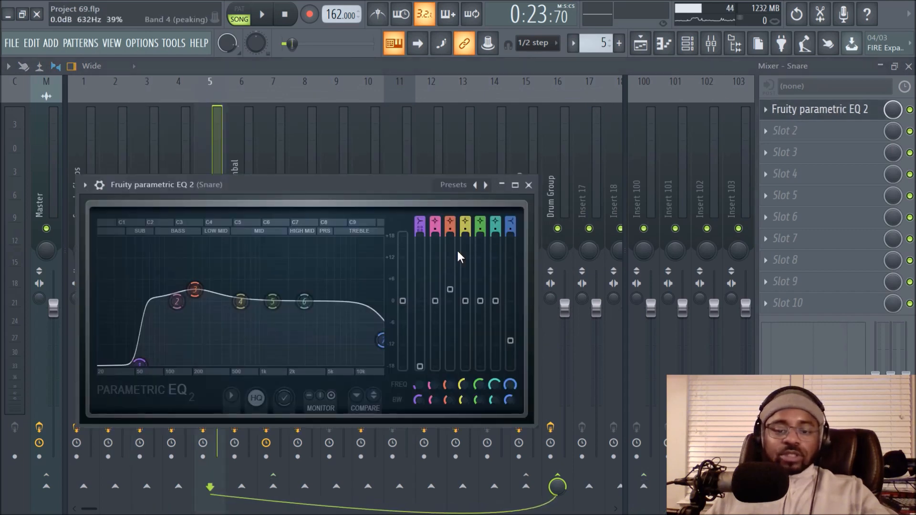
pyautogui.click(529, 185)
pyautogui.click(528, 176)
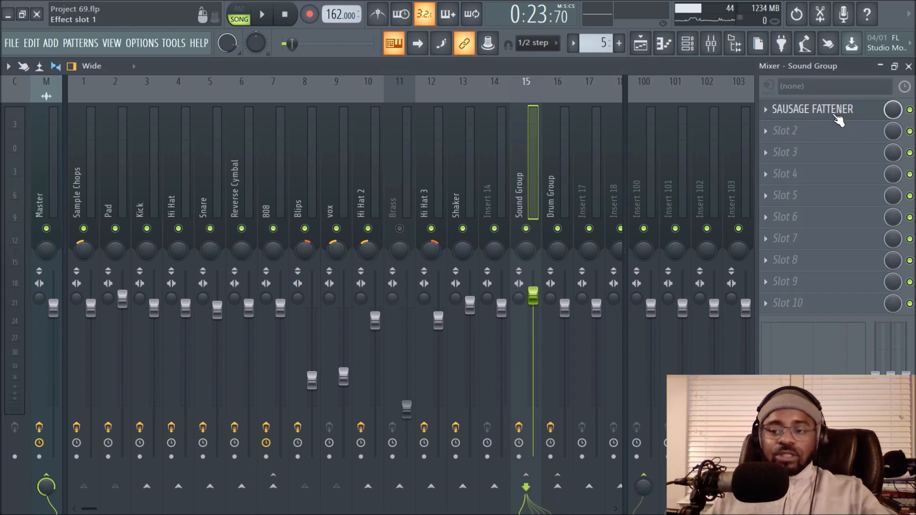
# Step: Return to the playlist and listen to Tracks 1 to 3 together from bar 17
pyautogui.click(641, 44)
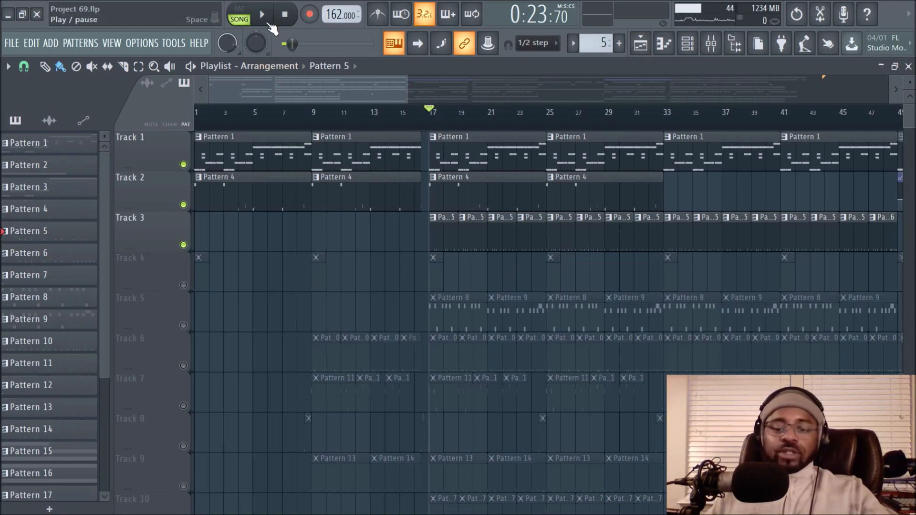
pyautogui.click(270, 26)
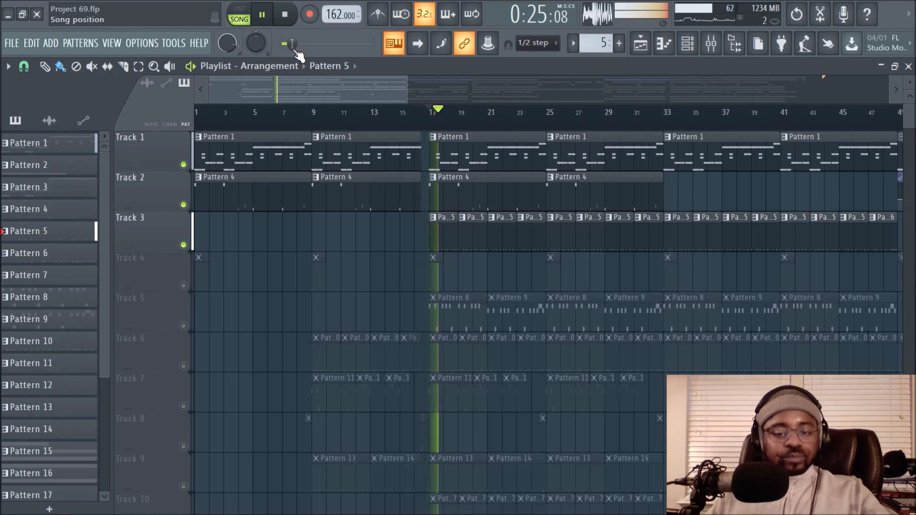
pyautogui.click(294, 16)
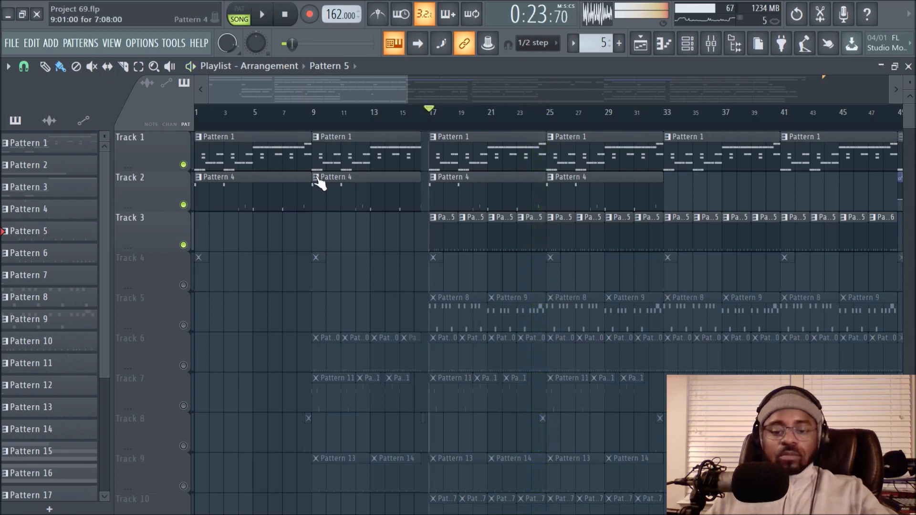
# Step: Unmute Track 4 in the playlist and play the song twice from bar 17
pyautogui.click(183, 286)
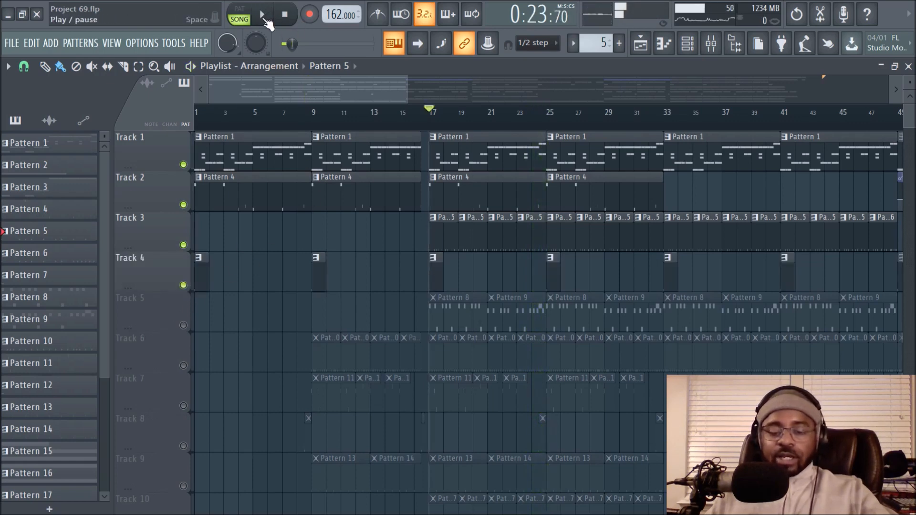
pyautogui.click(263, 16)
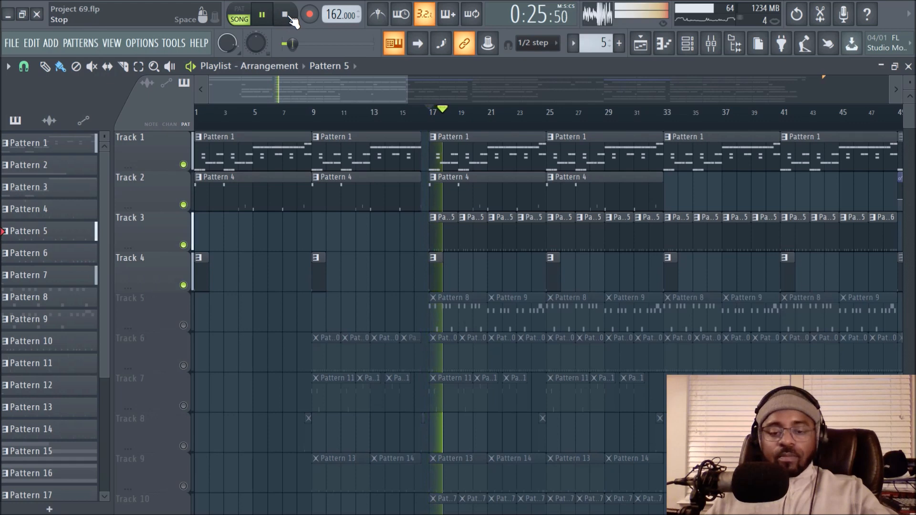
pyautogui.click(287, 16)
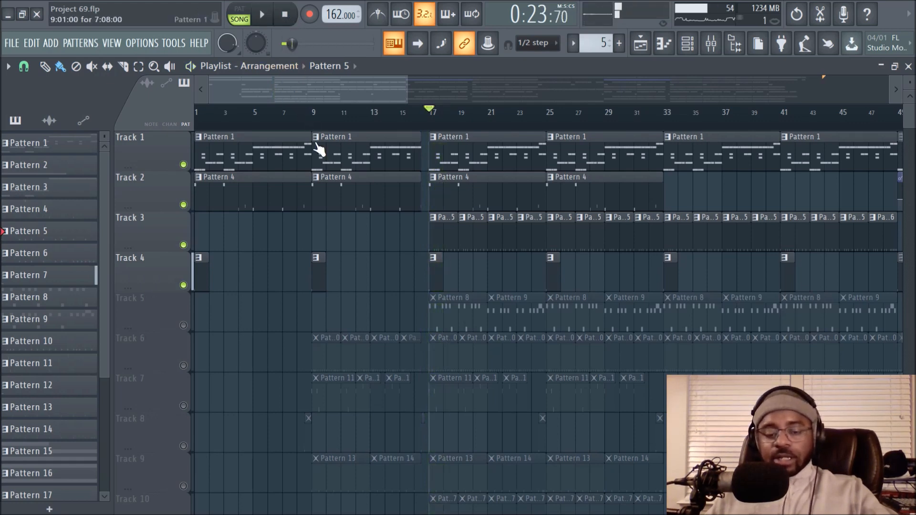
pyautogui.click(267, 16)
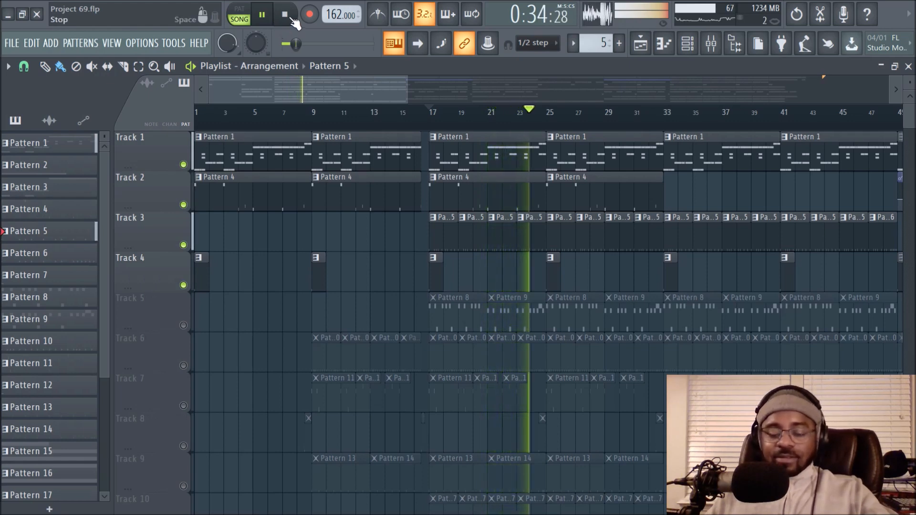
pyautogui.click(292, 18)
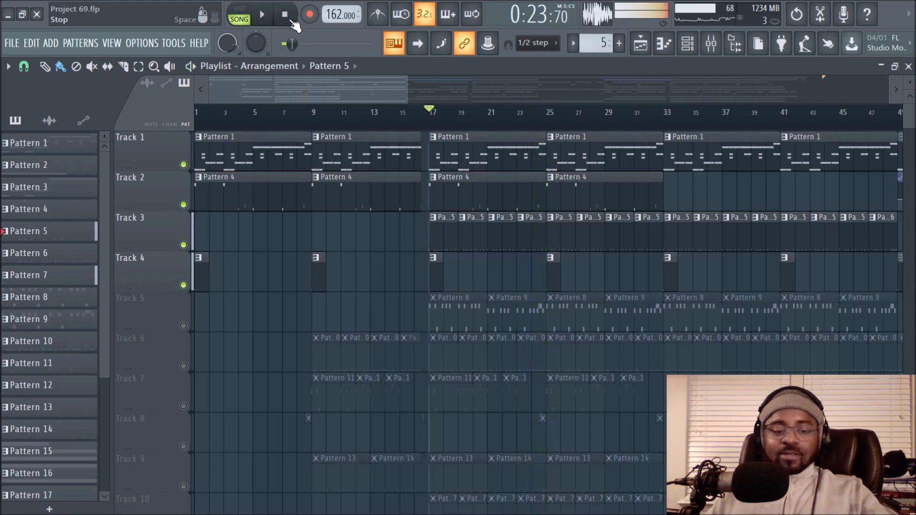
# Step: Unmute Track 5 in the playlist and play the song from bar 17
pyautogui.click(184, 326)
pyautogui.scroll(3, 480, 136)
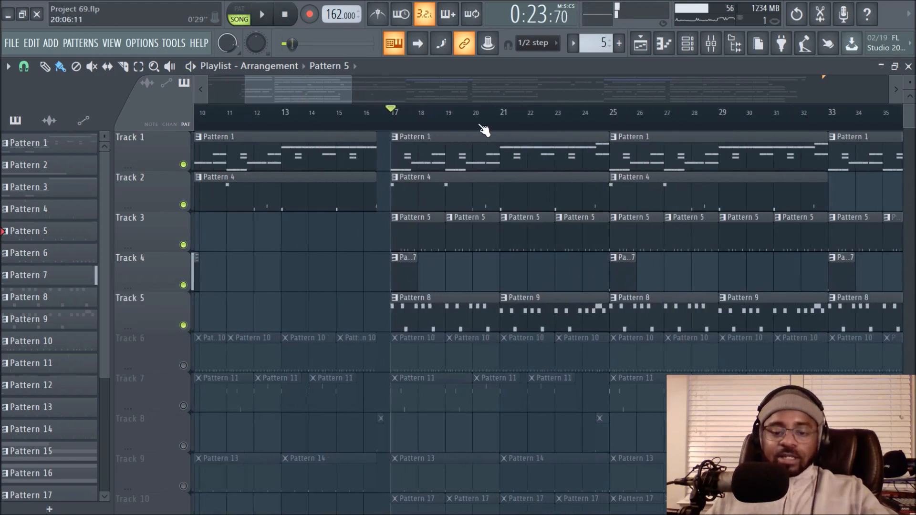
pyautogui.scroll(2, 484, 130)
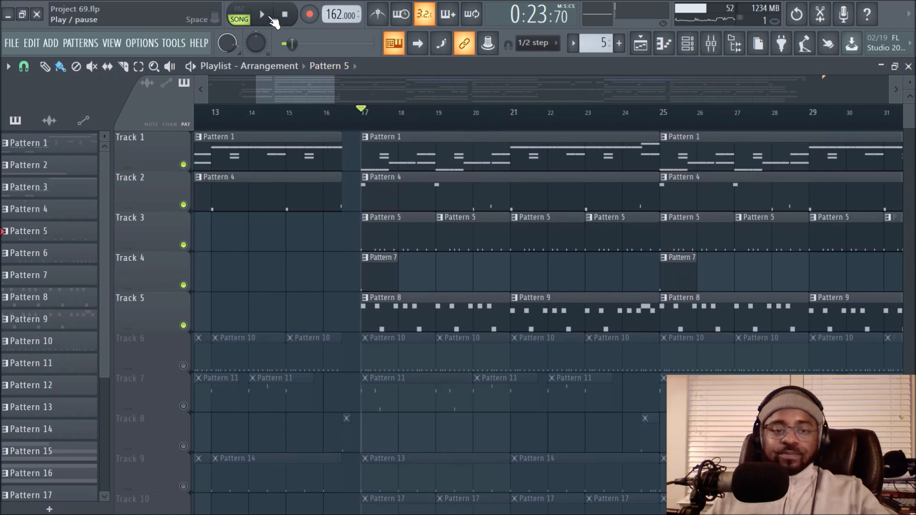
pyautogui.click(262, 14)
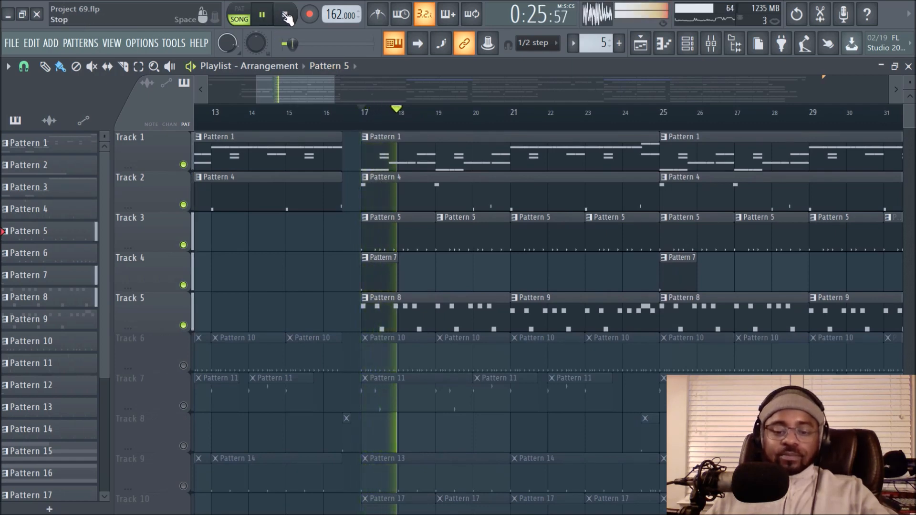
# Step: Select Pattern 8 on Track 5, show its notes in the channel rack during playback, and stop the song
pyautogui.click(409, 307)
pyautogui.click(687, 44)
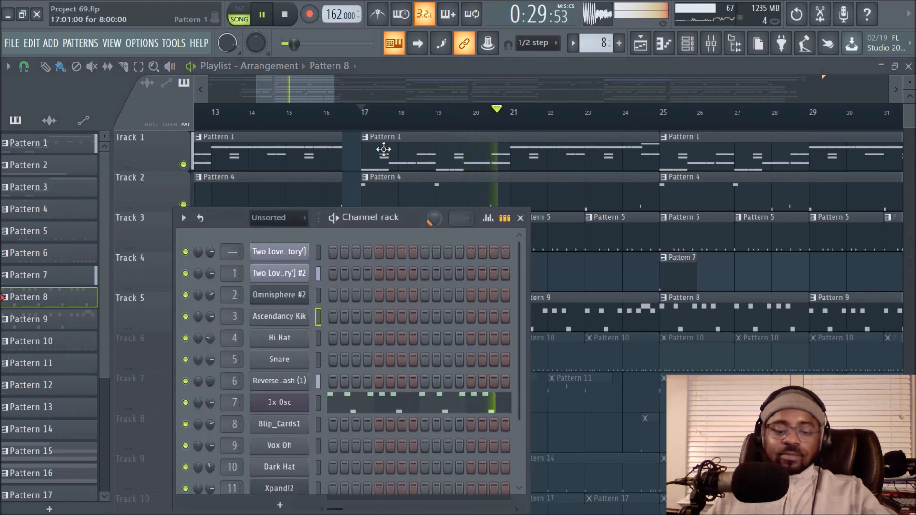
pyautogui.click(288, 21)
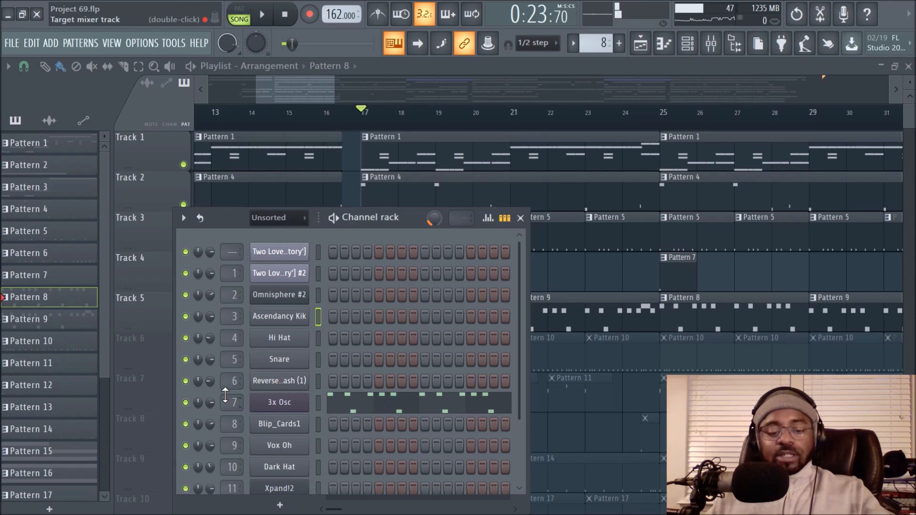
# Step: Examine the 3x Osc channel's oscillator settings, and close the instrument and the channel rack
pyautogui.click(284, 406)
pyautogui.moveTo(629, 285); pyautogui.dragTo(629, 287)
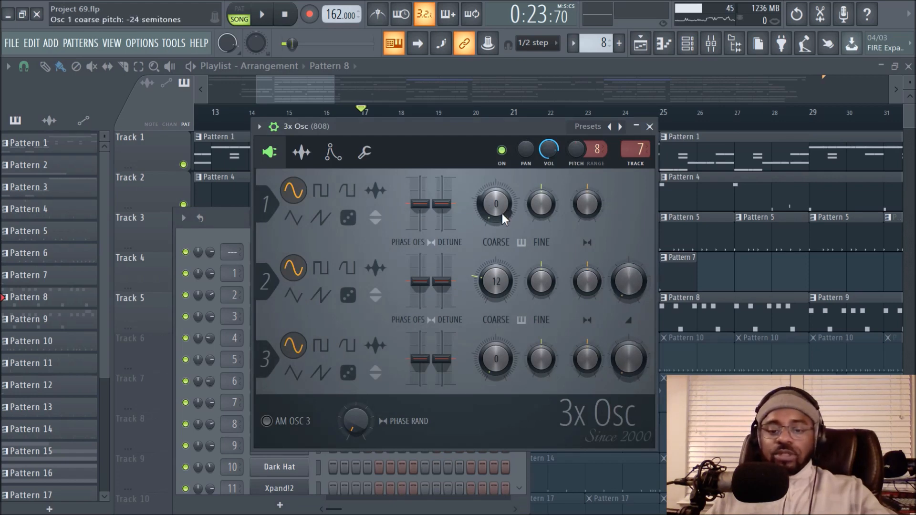
pyautogui.click(650, 126)
pyautogui.press('F6')
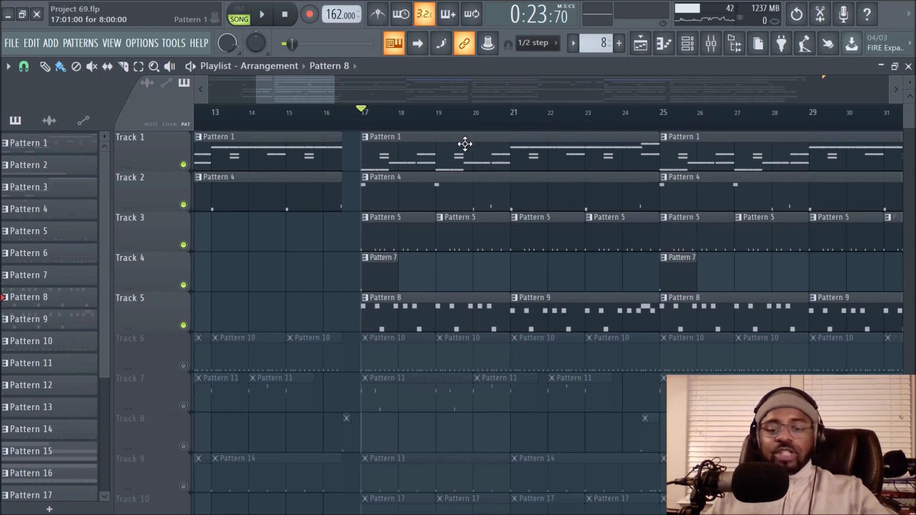
# Step: Examine the sample slice notes of the Track 1 Pattern 1 clip from bar 1 in the piano roll, and return to the playlist
pyautogui.scroll(-1, 407, 127)
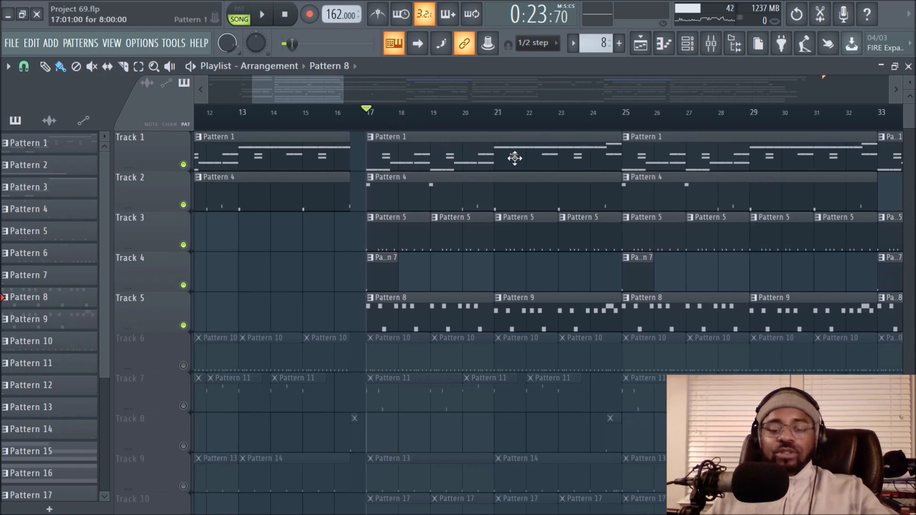
pyautogui.doubleClick(433, 160)
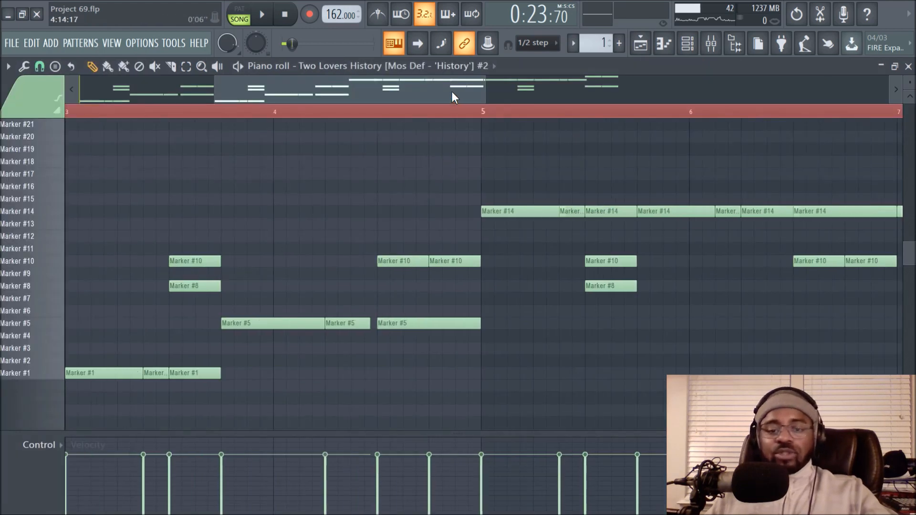
pyautogui.scroll(-2, 238, 112)
pyautogui.scroll(-1, 248, 113)
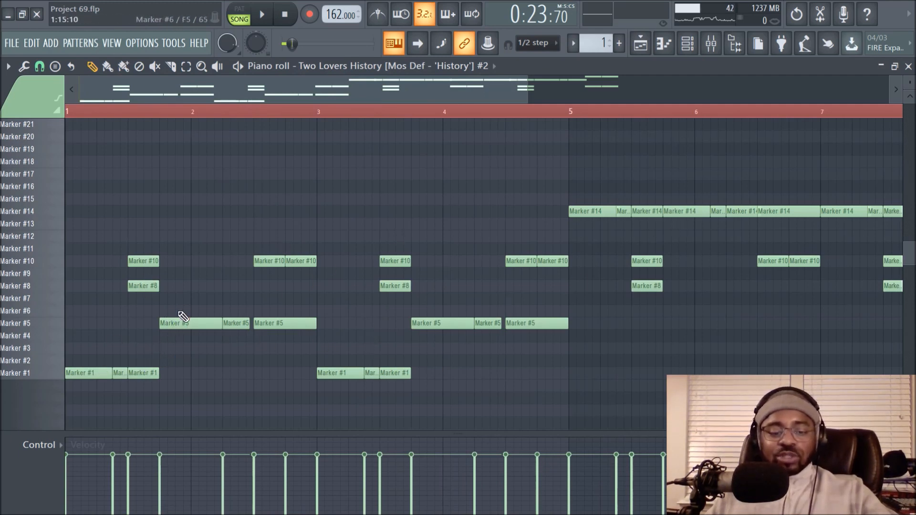
pyautogui.moveTo(26, 260)
pyautogui.mouseDown()
pyautogui.moveTo(41, 192)
pyautogui.moveTo(49, 234)
pyautogui.moveTo(65, 249)
pyautogui.mouseUp()
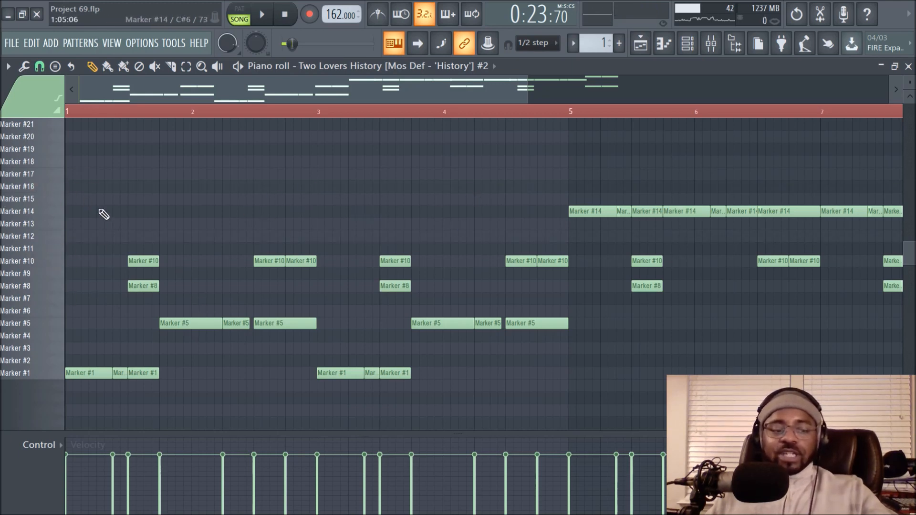
pyautogui.click(651, 53)
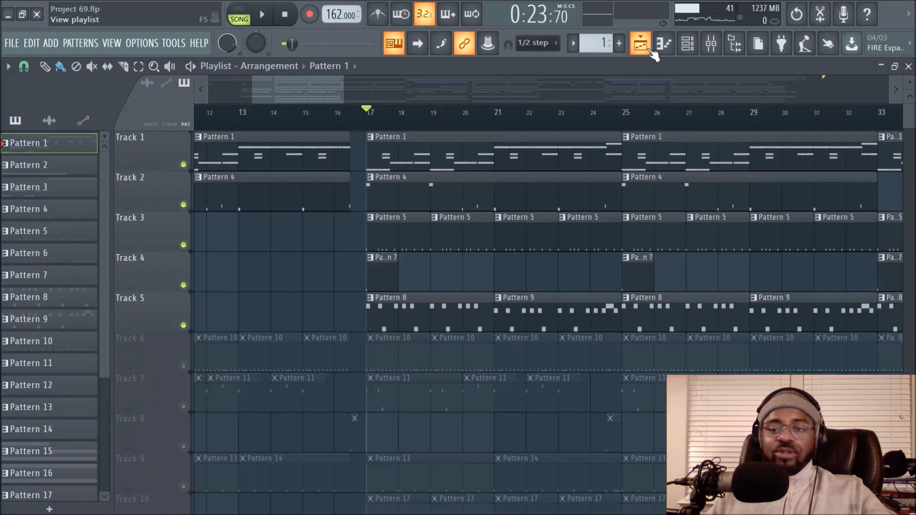
# Step: Reopen Pattern 1 in the piano roll to review its slice layout from the first bar, and go back to the playlist
pyautogui.doubleClick(430, 161)
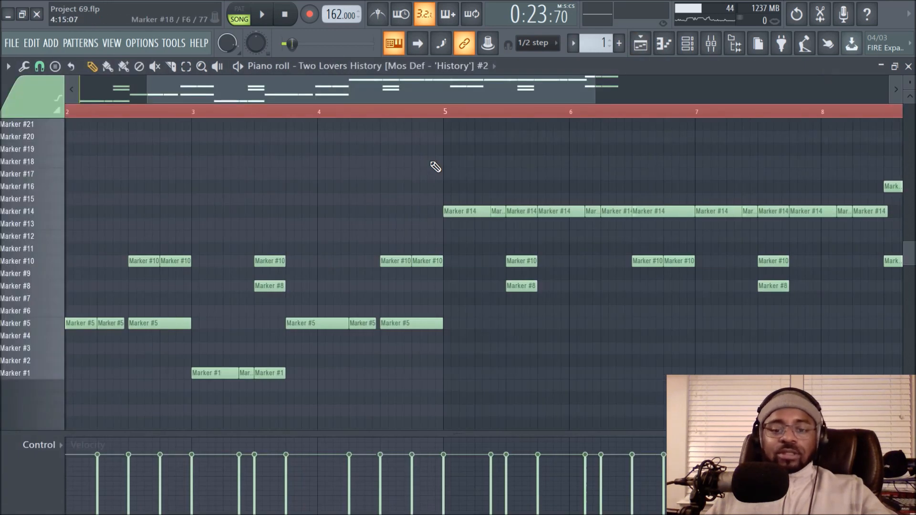
pyautogui.hscroll(-2, 262, 127)
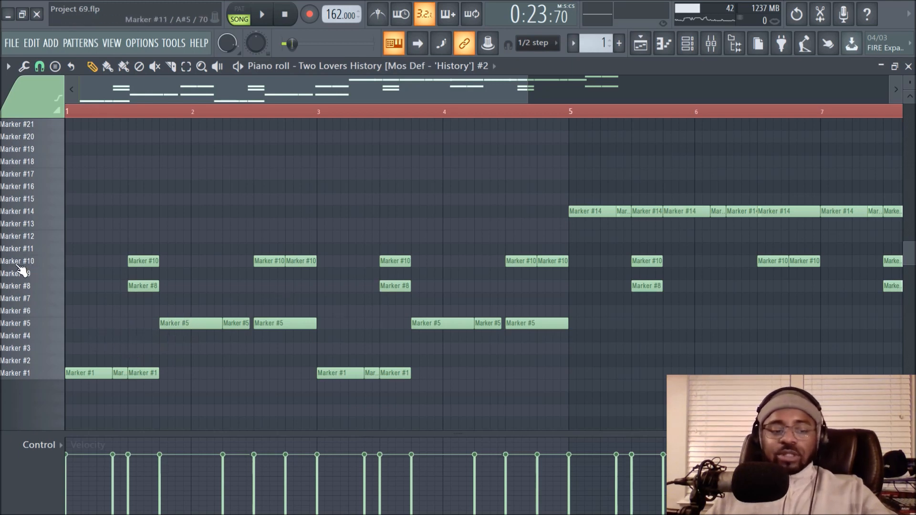
pyautogui.click(641, 46)
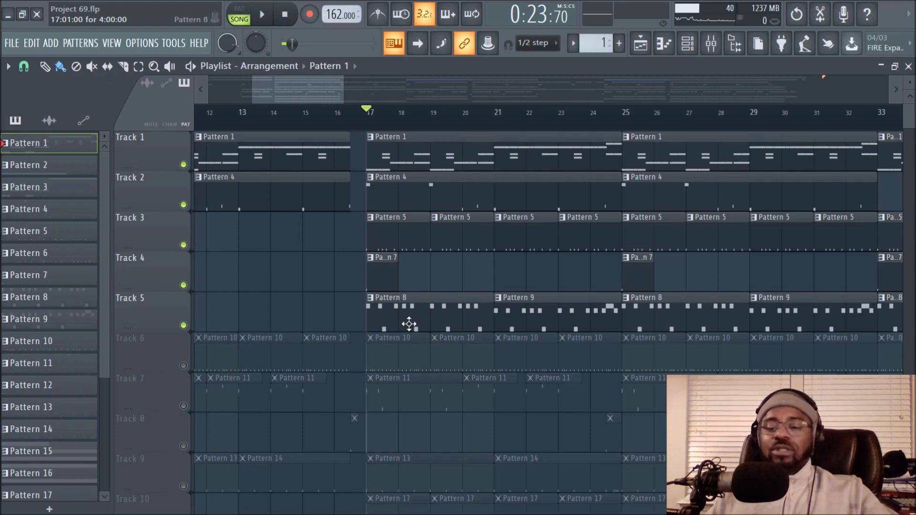
pyautogui.scroll(-1, 511, 116)
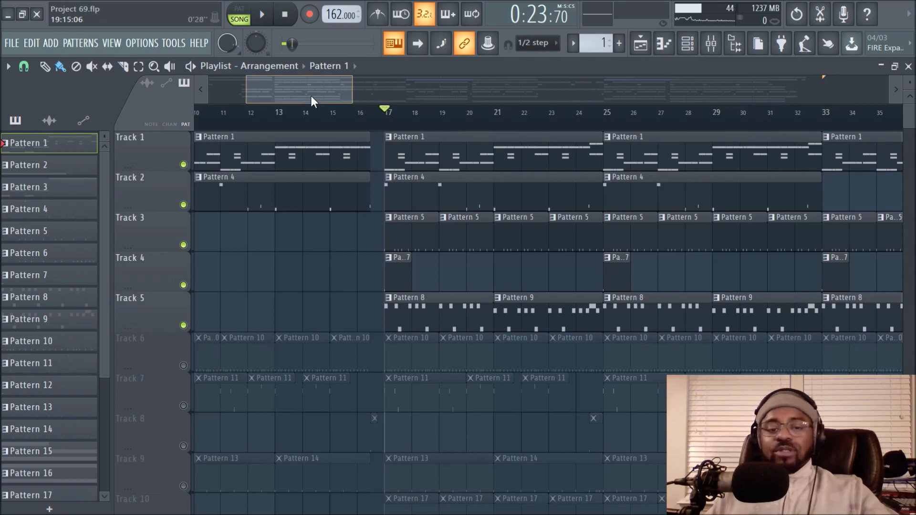
# Step: Play the arrangement from bar 17 with Tracks 1 to 5 audible, and stop playback
pyautogui.moveTo(311, 95); pyautogui.dragTo(327, 93)
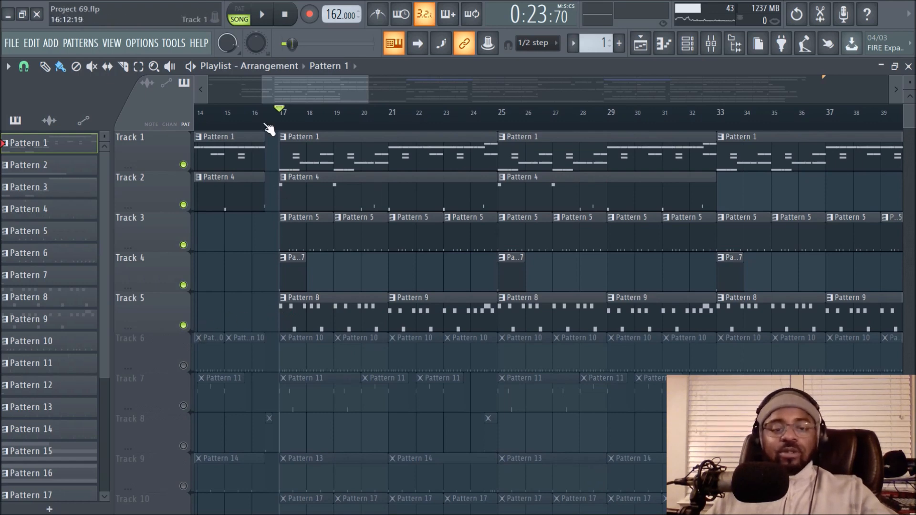
pyautogui.click(264, 18)
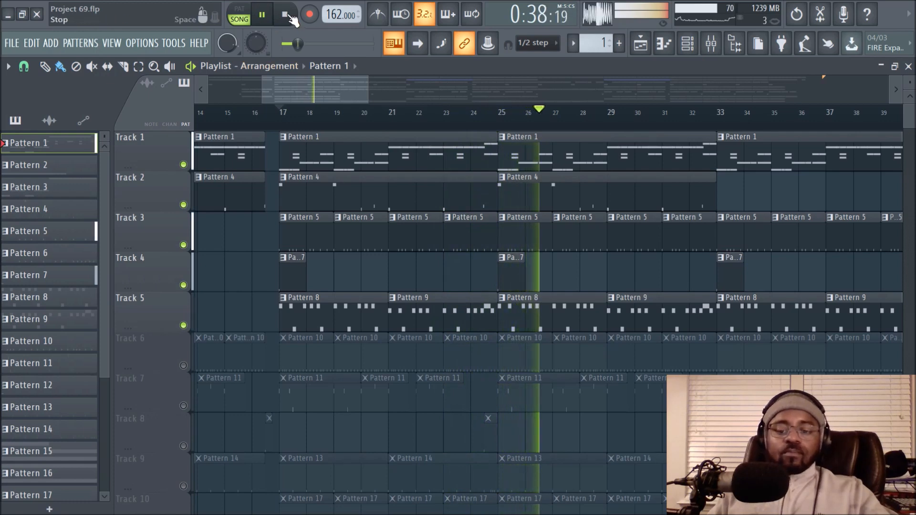
pyautogui.click(287, 15)
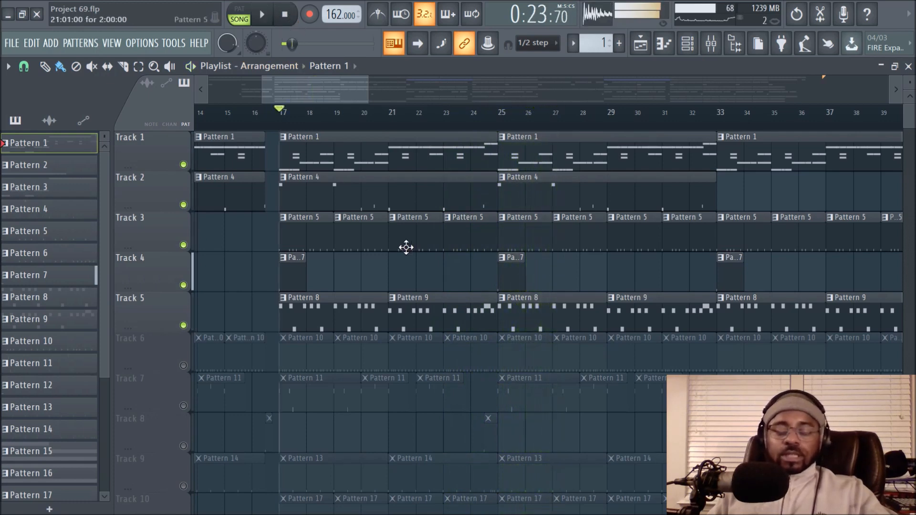
# Step: Open Track 5's Pattern 8 in the piano roll, show its notes from bar 1, and play it in pattern mode
pyautogui.doubleClick(342, 326)
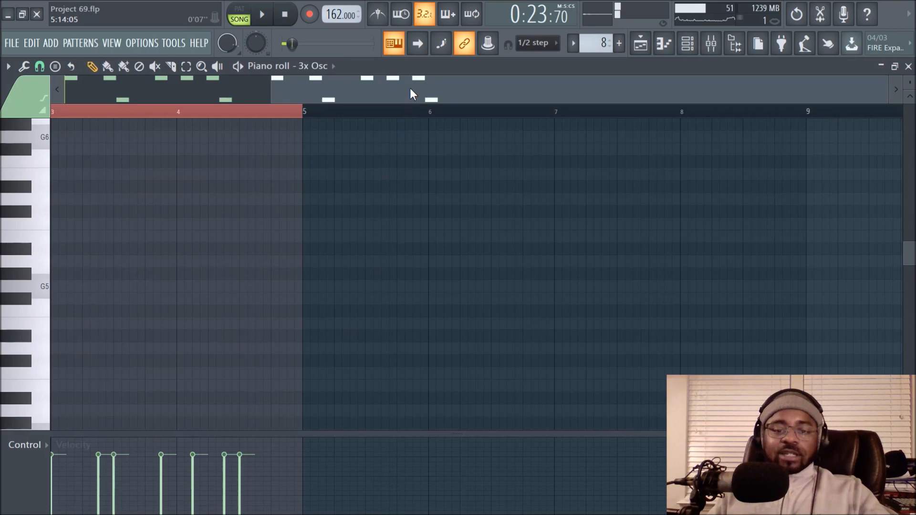
pyautogui.moveTo(411, 93); pyautogui.dragTo(110, 93)
pyautogui.scroll(-10, 261, 321)
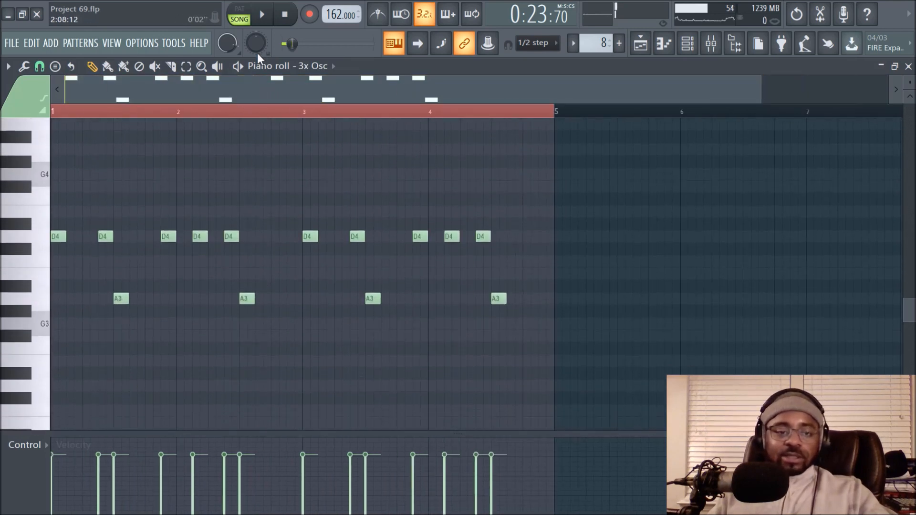
pyautogui.click(239, 9)
pyautogui.click(262, 14)
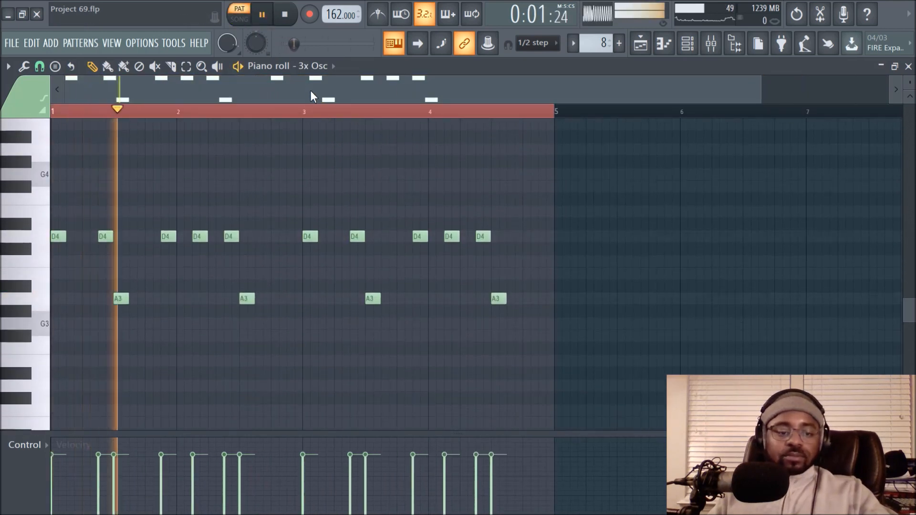
# Step: Listen to Pattern 9's notes in the piano roll, stop playback, and return to the playlist in song mode
pyautogui.scroll(3, 372, 215)
pyautogui.scroll(-1, 372, 216)
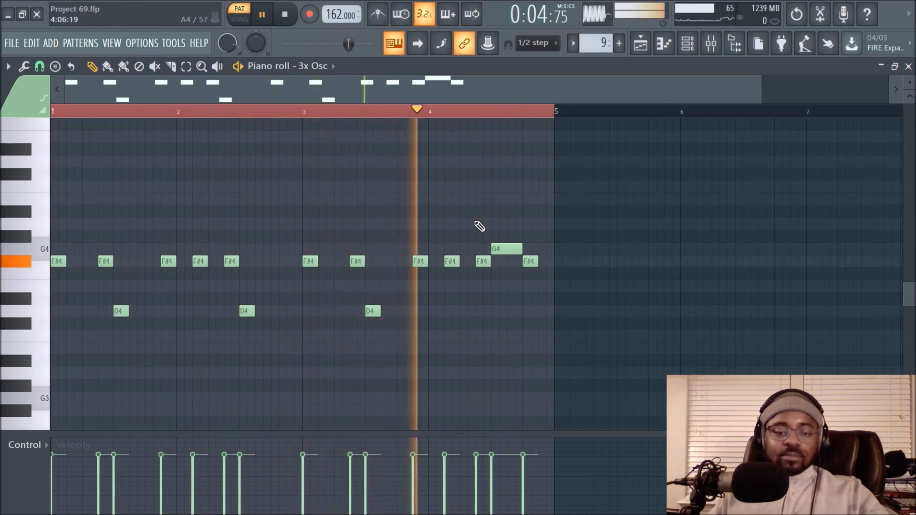
pyautogui.click(290, 15)
pyautogui.click(239, 14)
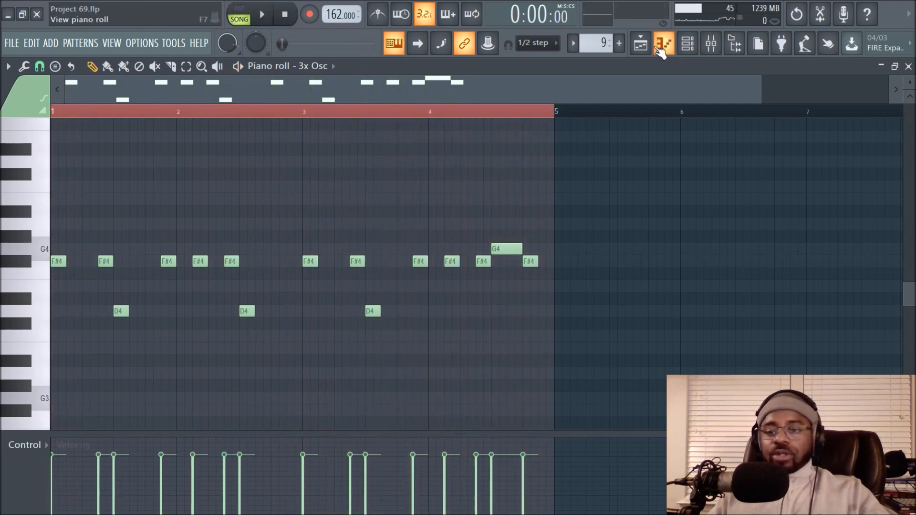
pyautogui.click(641, 43)
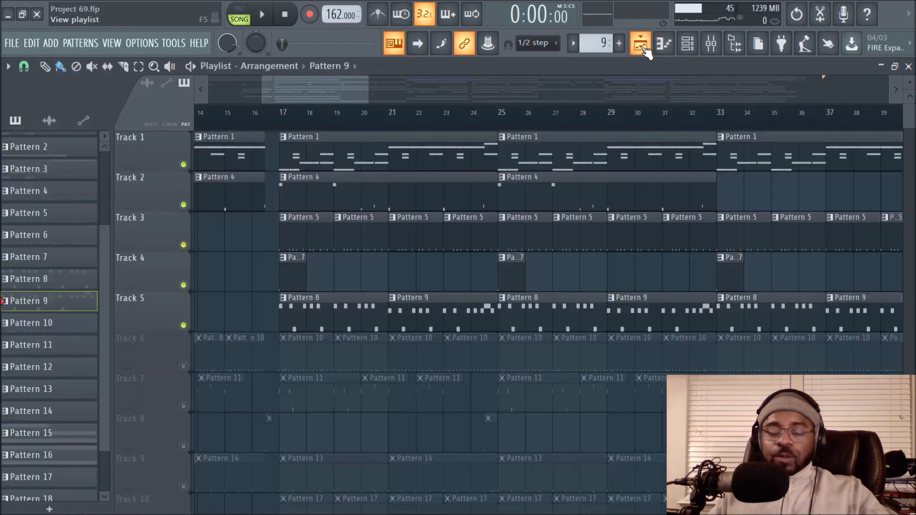
# Step: Unmute Track 6 and play the song from bar 17
pyautogui.click(281, 115)
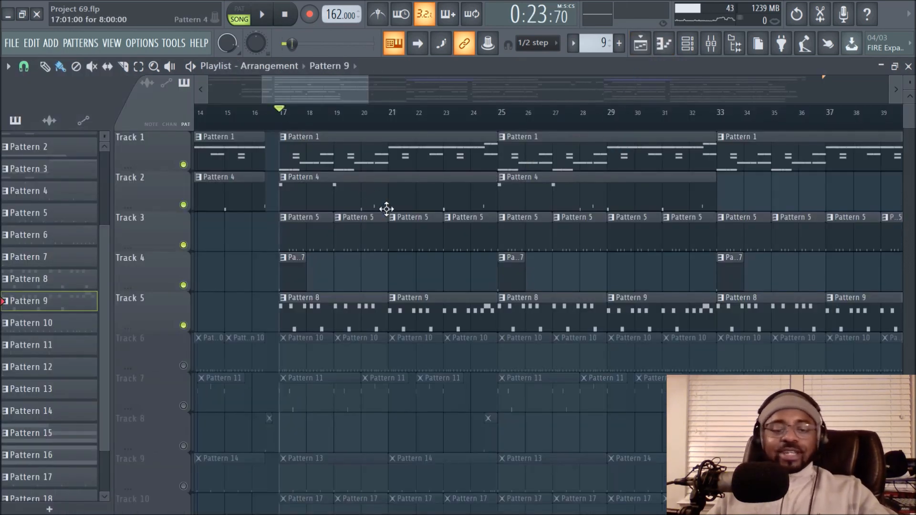
pyautogui.scroll(5, 290, 127)
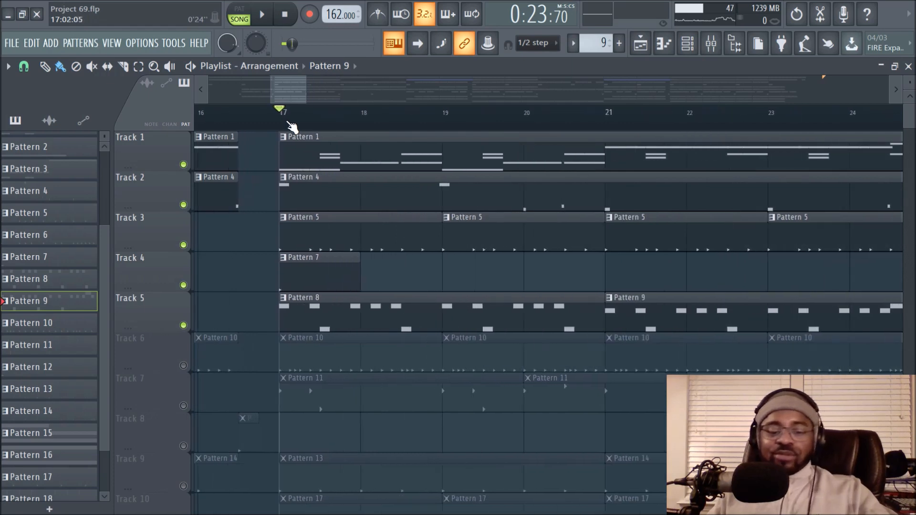
pyautogui.scroll(-2, 288, 133)
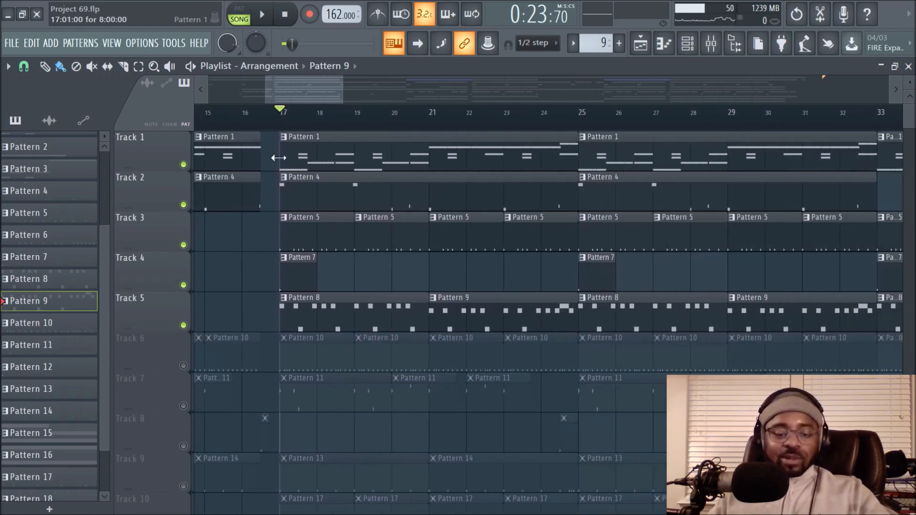
pyautogui.click(184, 365)
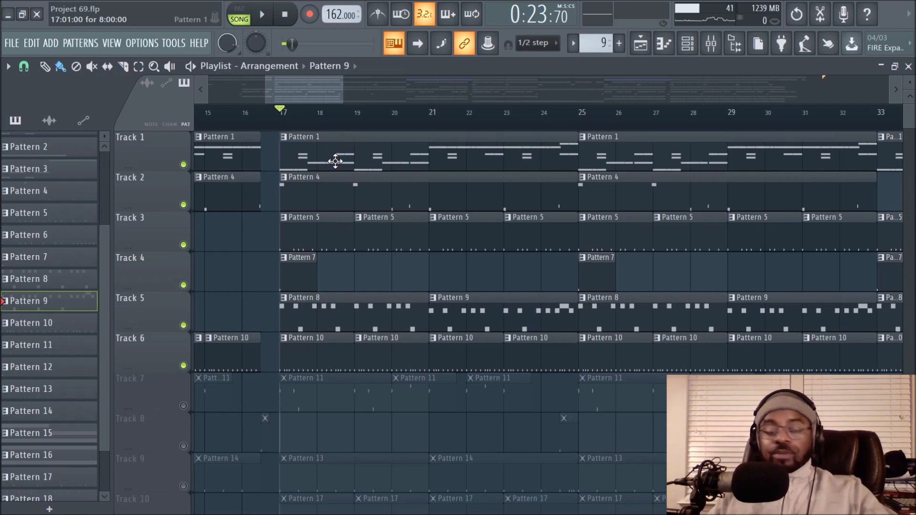
pyautogui.click(262, 15)
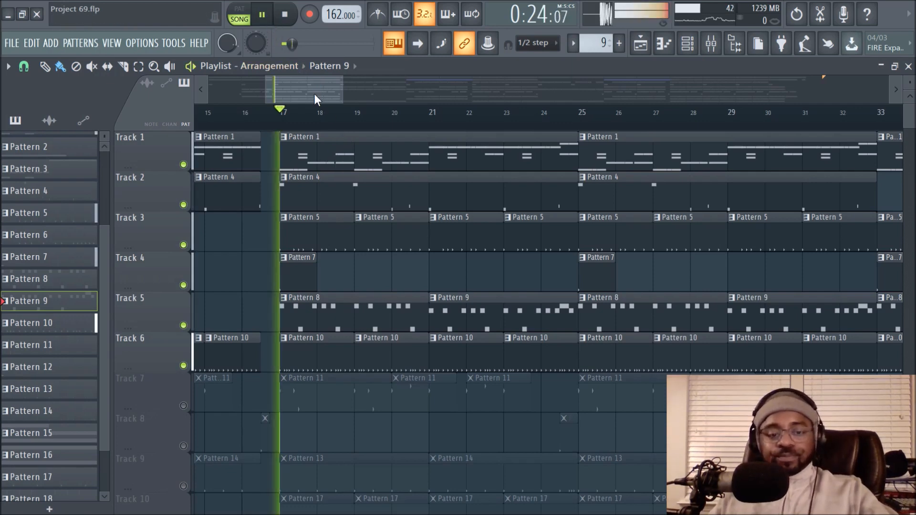
pyautogui.scroll(-2, 359, 128)
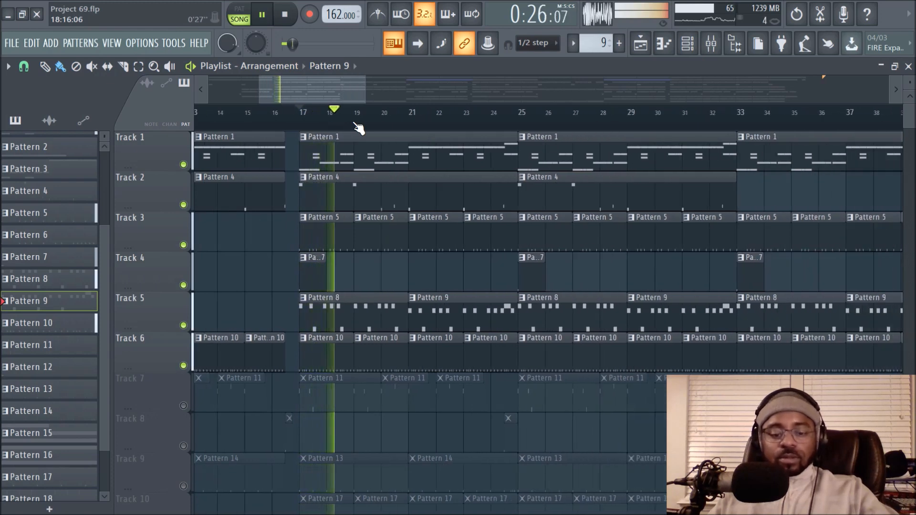
# Step: Inspect the Hi Hat mixer track and its effect chain during playback, and stop the song back in the playlist
pyautogui.click(711, 43)
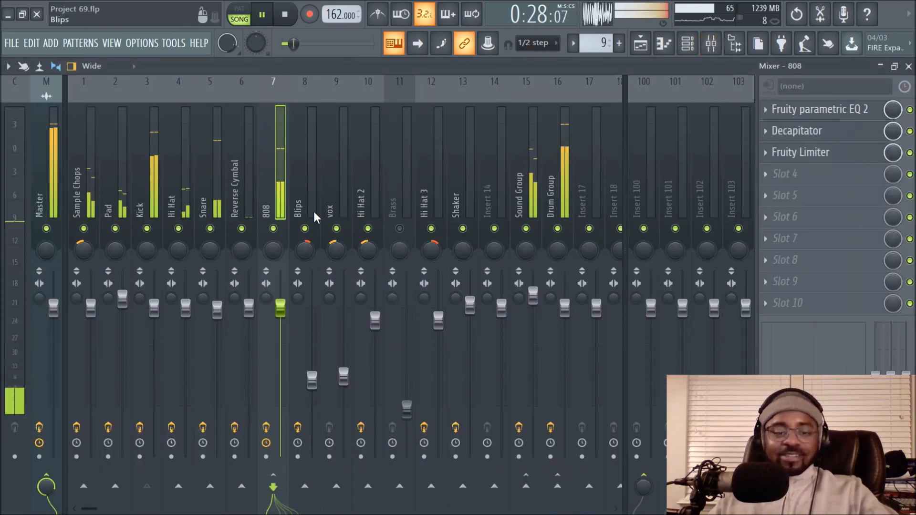
pyautogui.click(180, 206)
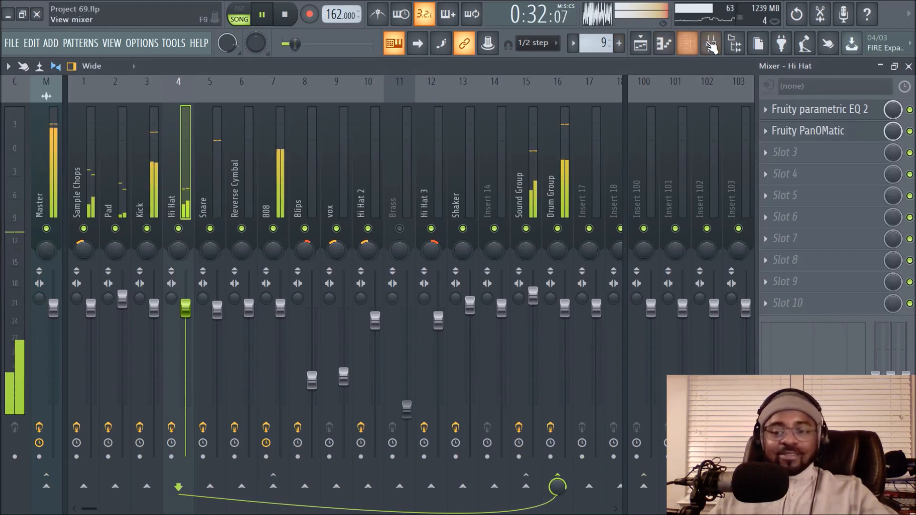
pyautogui.click(640, 43)
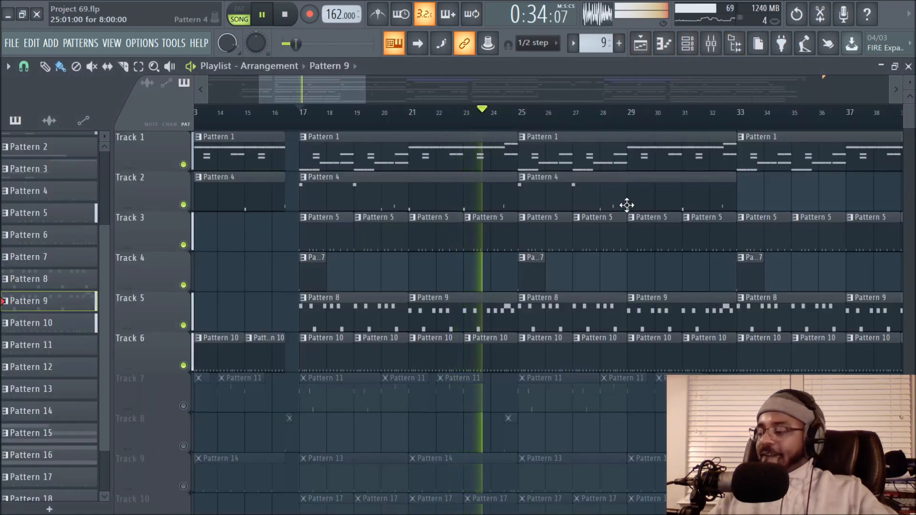
pyautogui.click(286, 16)
# Step: Examine the Fruity Parametric EQ 2 curve on the Hi Hat 2 mixer track, and close the effect
pyautogui.click(711, 43)
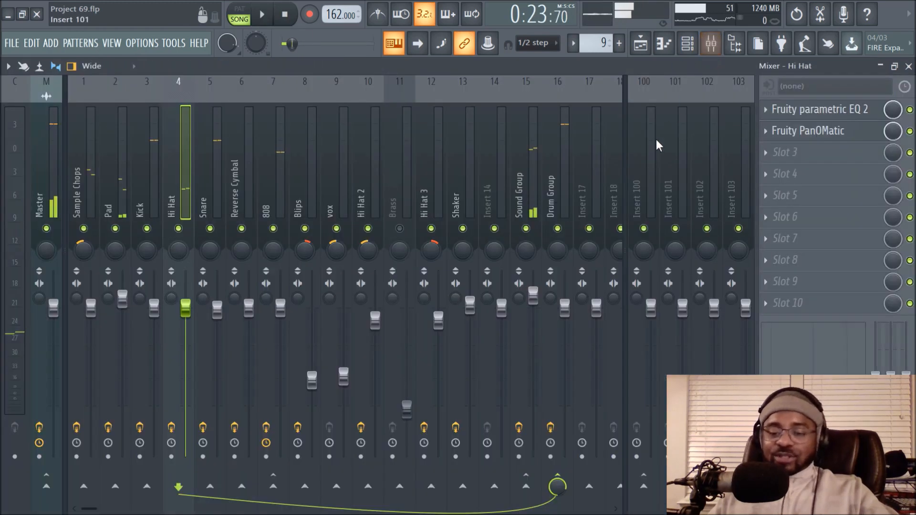
pyautogui.click(362, 194)
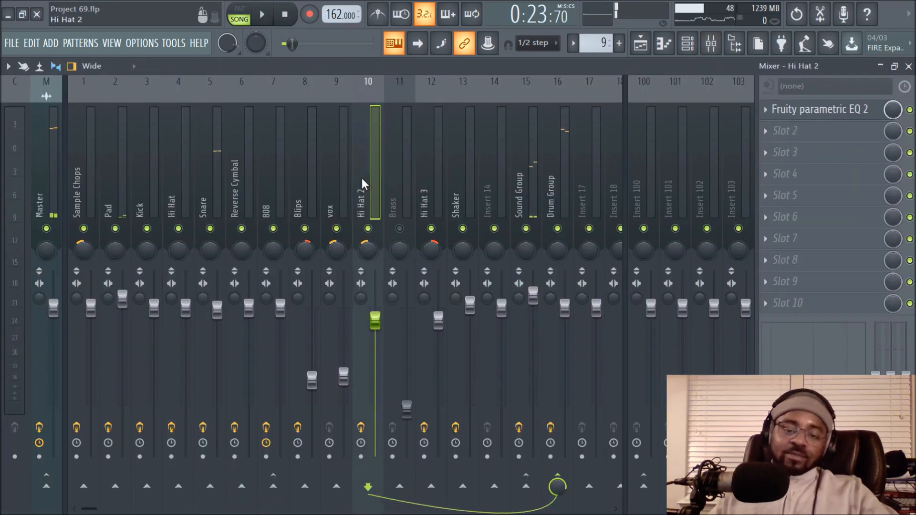
pyautogui.click(811, 110)
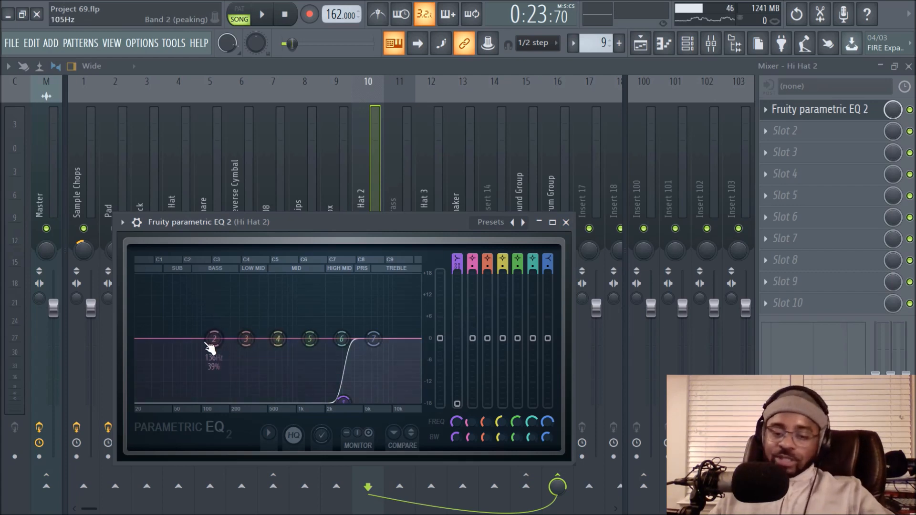
pyautogui.click(566, 222)
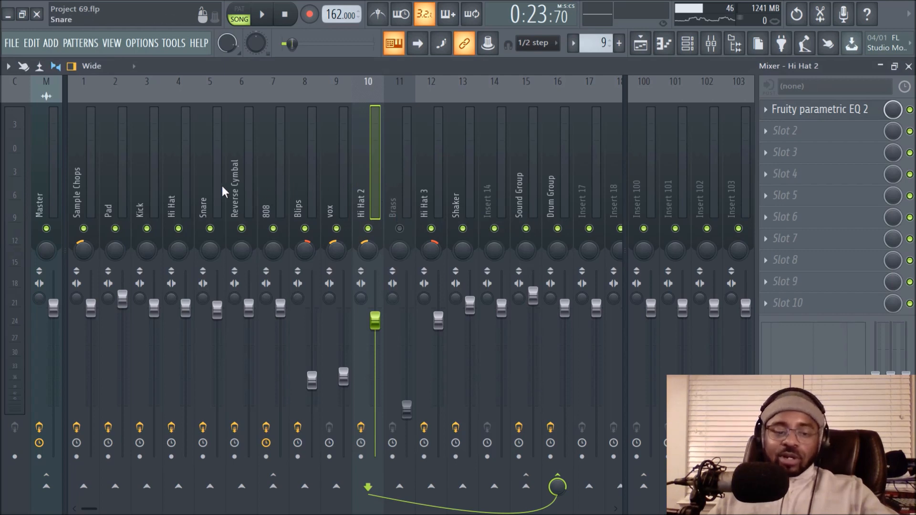
# Step: Examine the Fruity PanOMatic settings on the Hi Hat mixer track, close the effect, and return to the playlist
pyautogui.click(175, 196)
pyautogui.click(811, 131)
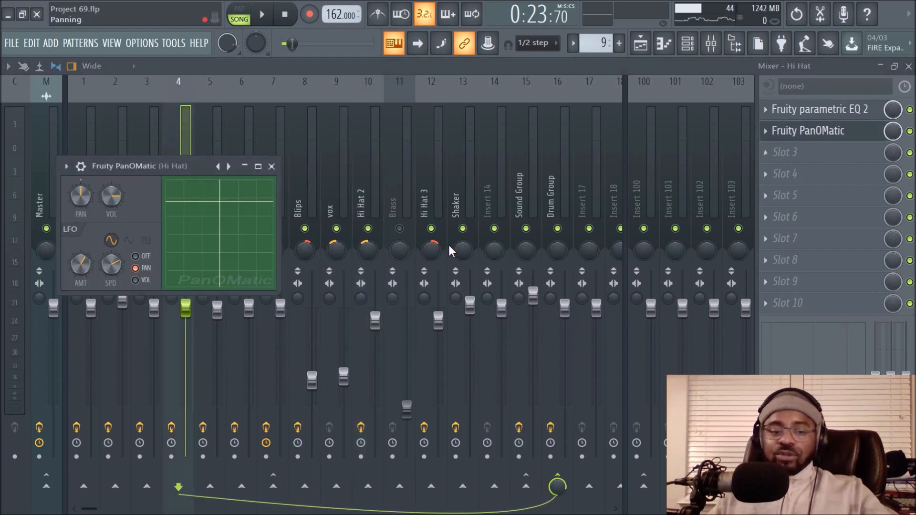
pyautogui.click(271, 166)
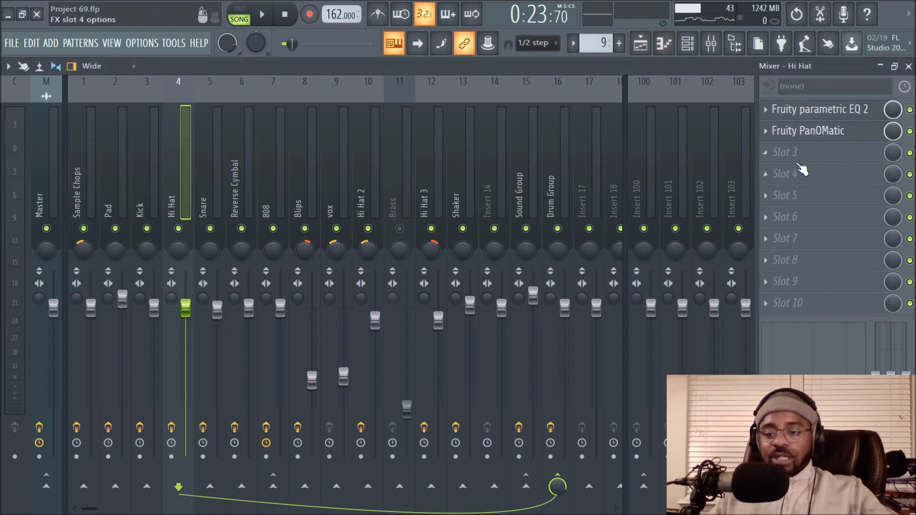
pyautogui.click(640, 43)
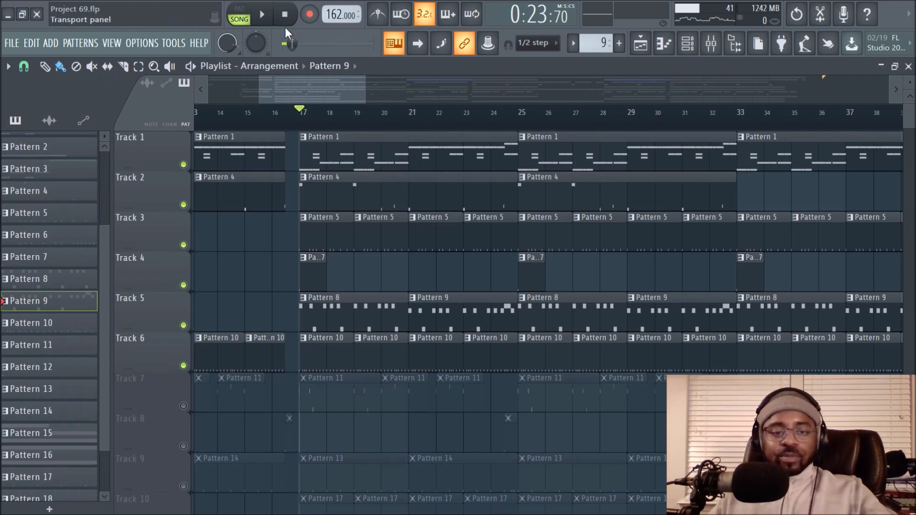
# Step: Listen to the song from bar 17, unmute Track 7, and play it again with that track included
pyautogui.click(262, 14)
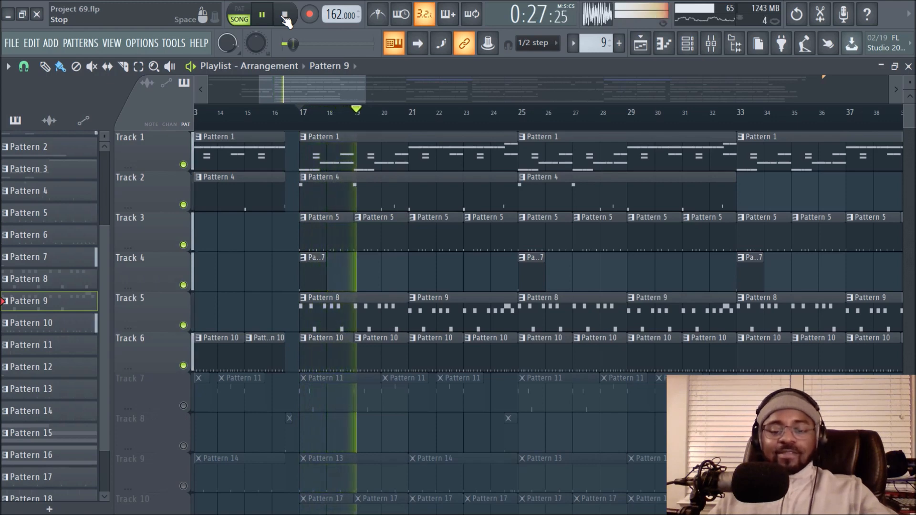
pyautogui.click(286, 17)
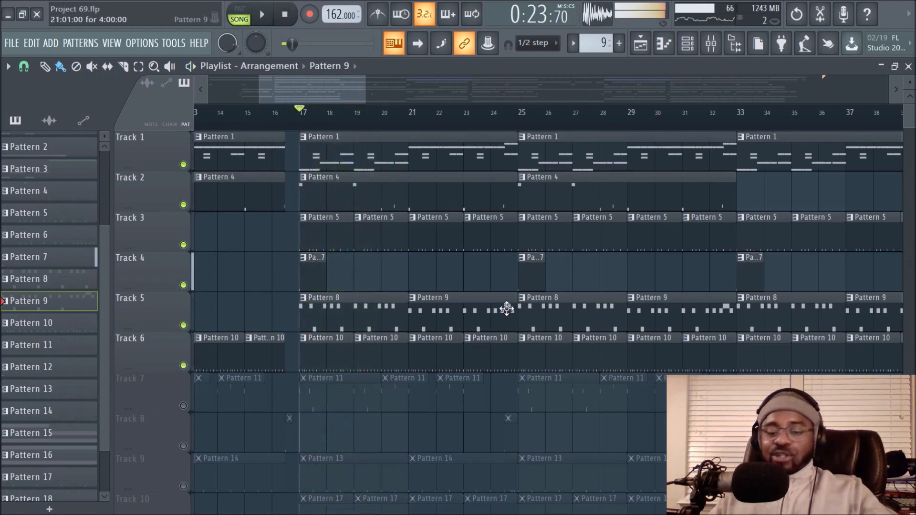
pyautogui.click(183, 405)
pyautogui.press('space')
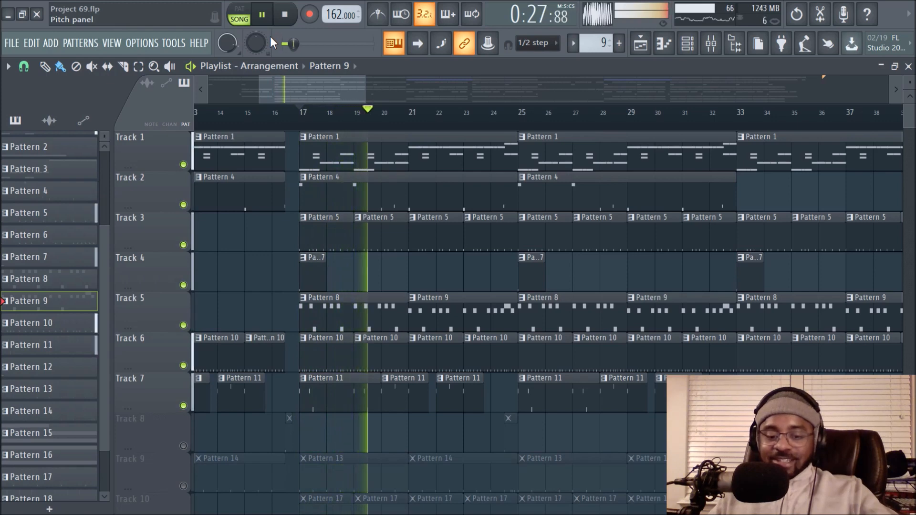
pyautogui.click(285, 6)
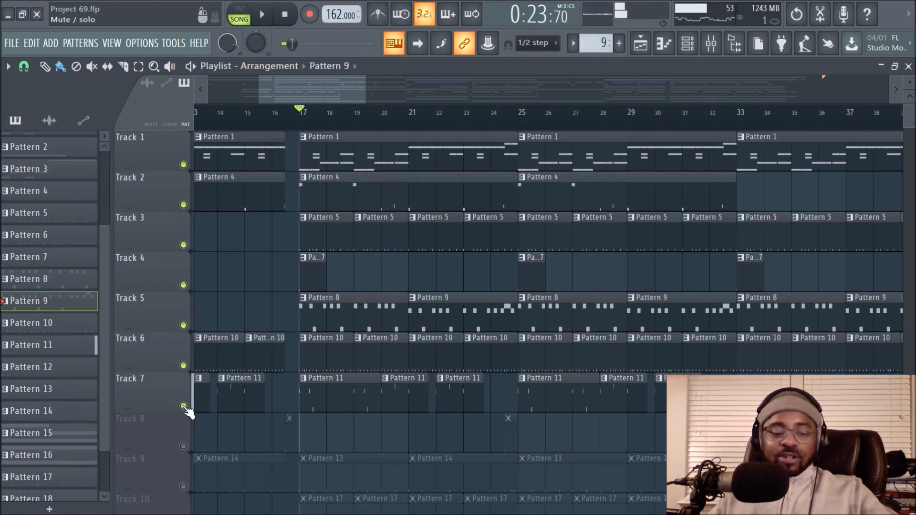
# Step: Solo Track 7, play its Pattern 11 clips from bar 17, and stop playback
pyautogui.rightClick(183, 406)
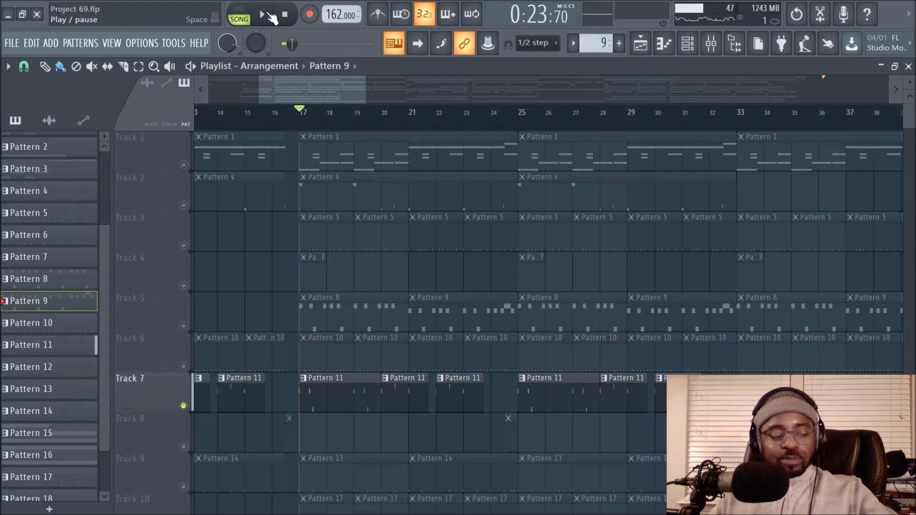
pyautogui.click(272, 18)
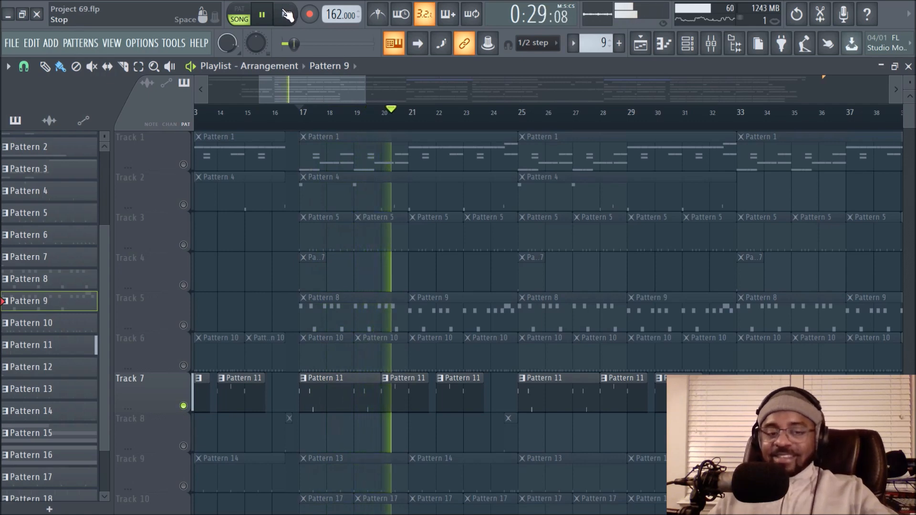
pyautogui.click(286, 15)
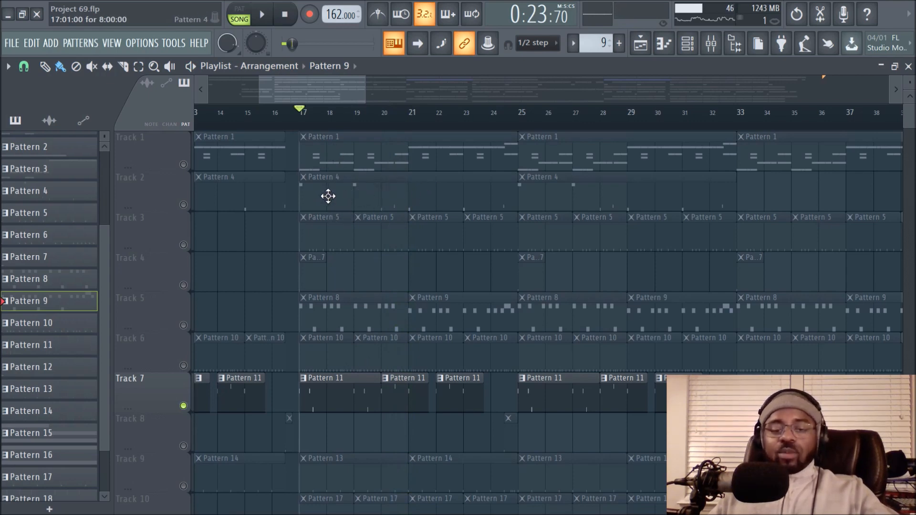
# Step: Unmute Track 2 and play it together with Track 7 from bar 17
pyautogui.click(183, 204)
pyautogui.click(262, 15)
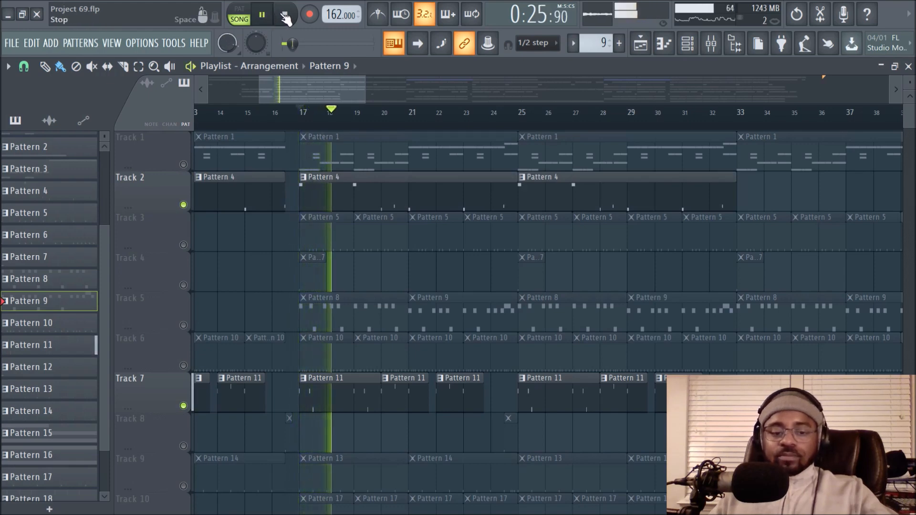
pyautogui.scroll(-1, 407, 125)
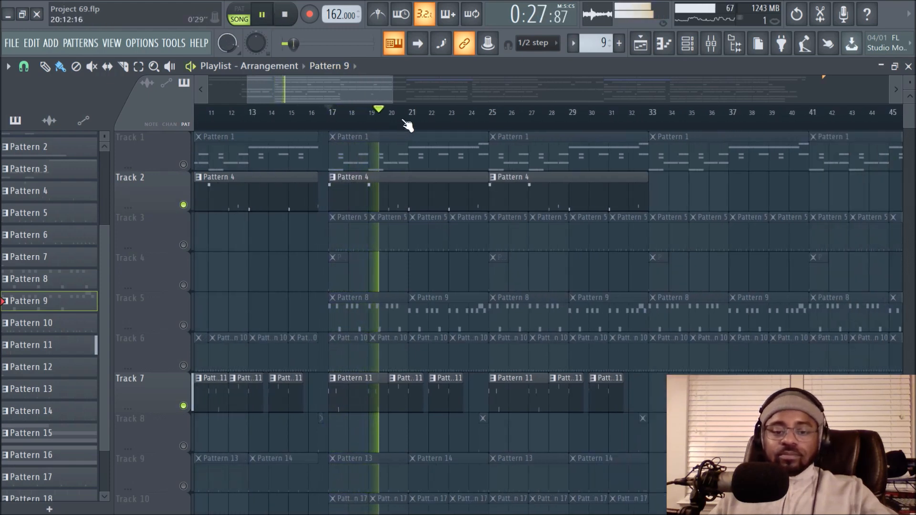
pyautogui.scroll(-1, 407, 125)
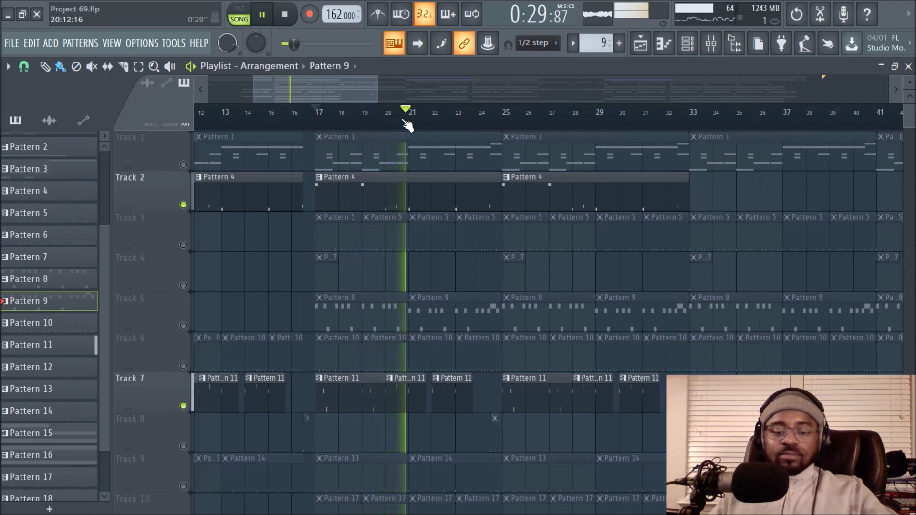
# Step: Stop playback and unmute Tracks 1 through 6 so they sound together with Track 7
pyautogui.click(288, 19)
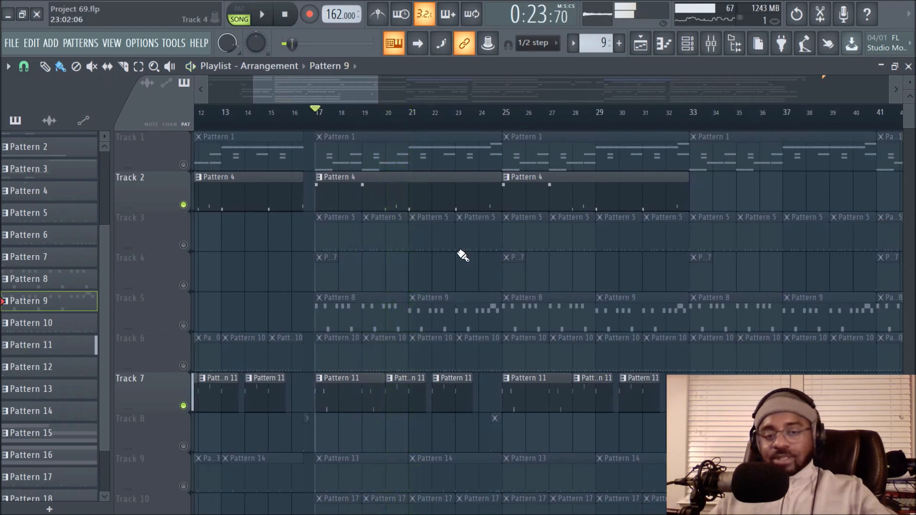
pyautogui.rightClick(183, 406)
pyautogui.click(183, 164)
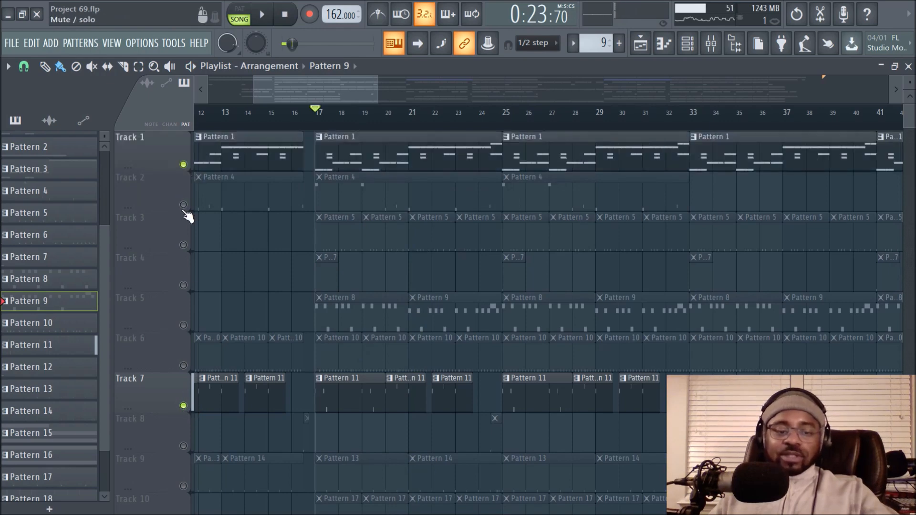
pyautogui.click(183, 205)
pyautogui.click(183, 245)
pyautogui.click(183, 286)
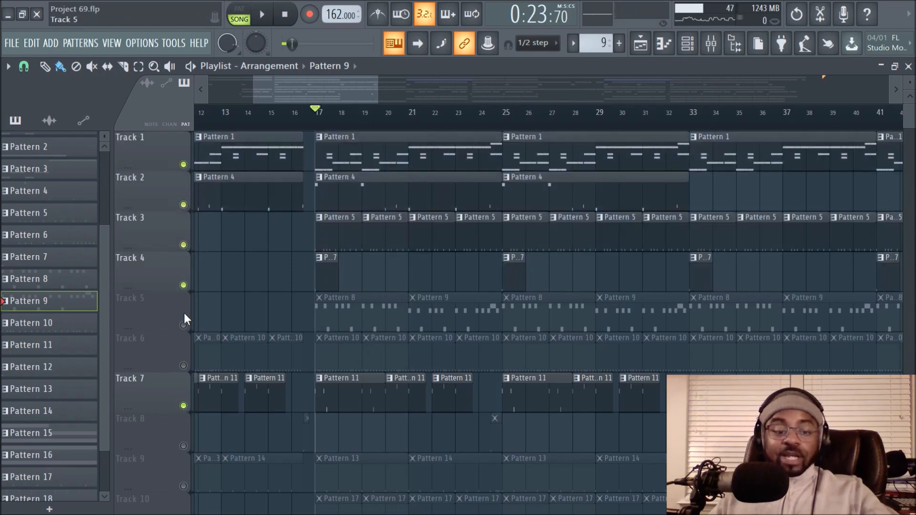
pyautogui.click(183, 325)
pyautogui.click(183, 366)
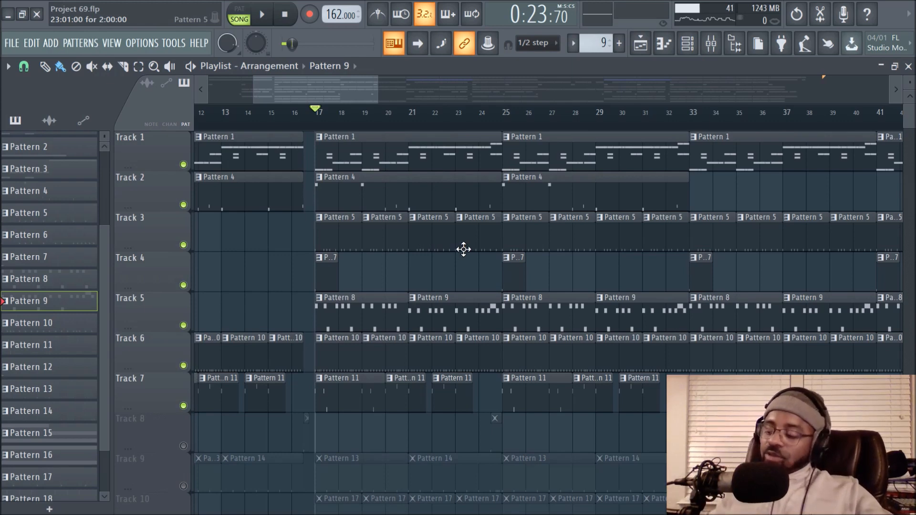
# Step: Unmute Track 9 and play the song from bar 17 with its Pattern 13 and 14 clips included
pyautogui.scroll(-2, 462, 248)
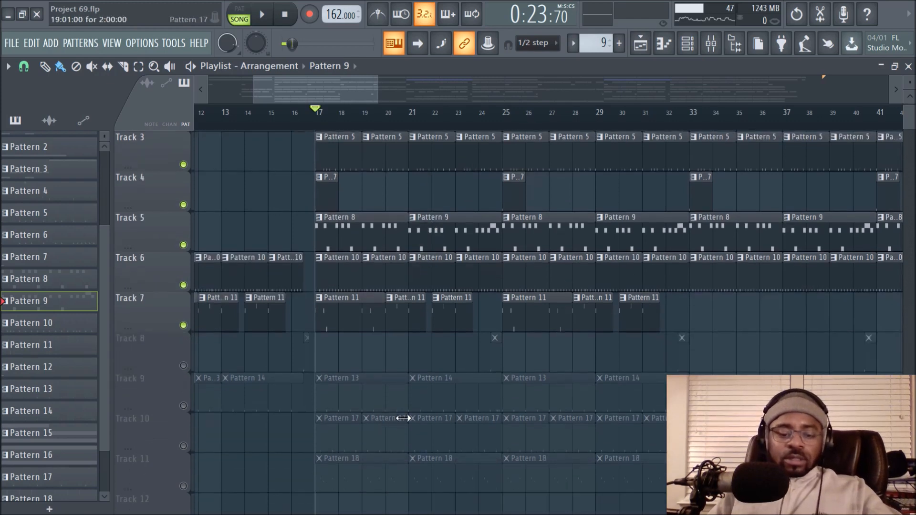
pyautogui.click(183, 406)
pyautogui.scroll(2, 352, 425)
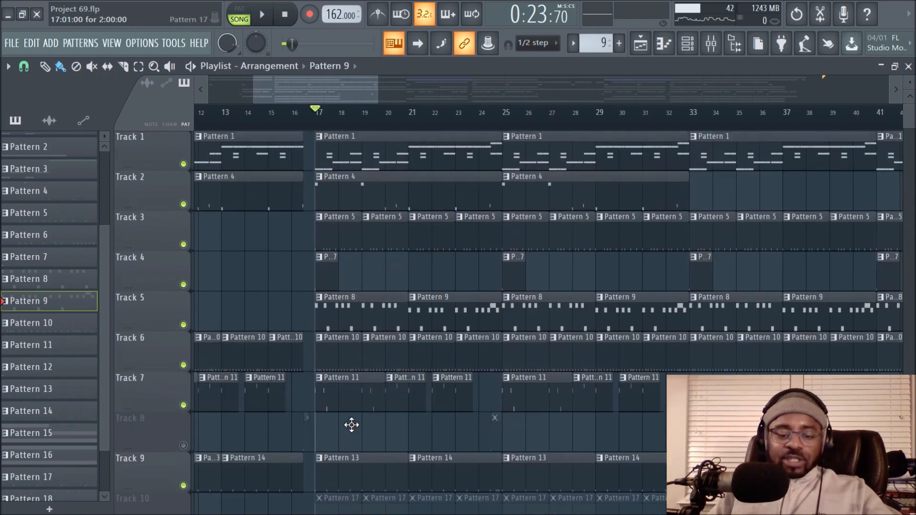
pyautogui.click(264, 17)
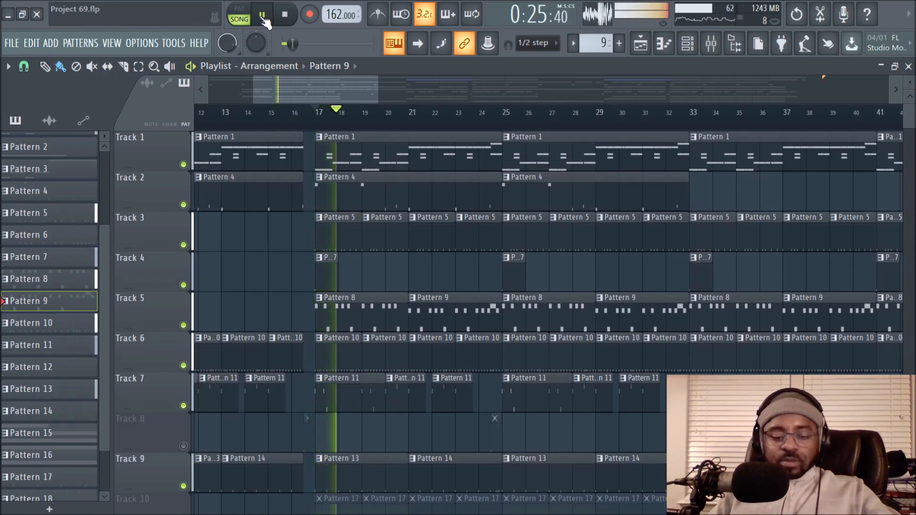
# Step: Solo Track 9 during playback, bring back Tracks 7 through 1 one at a time while listening, and stop playback
pyautogui.rightClick(183, 486)
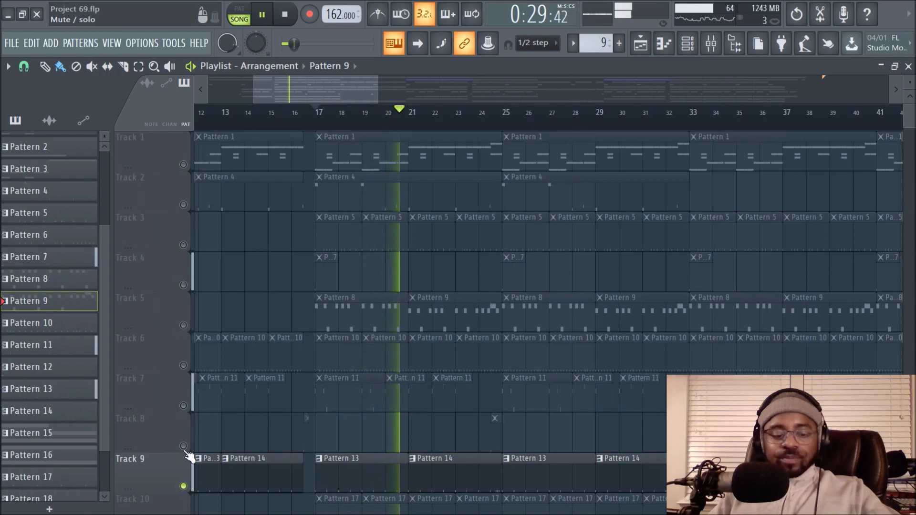
pyautogui.click(184, 405)
pyautogui.click(184, 366)
pyautogui.click(183, 326)
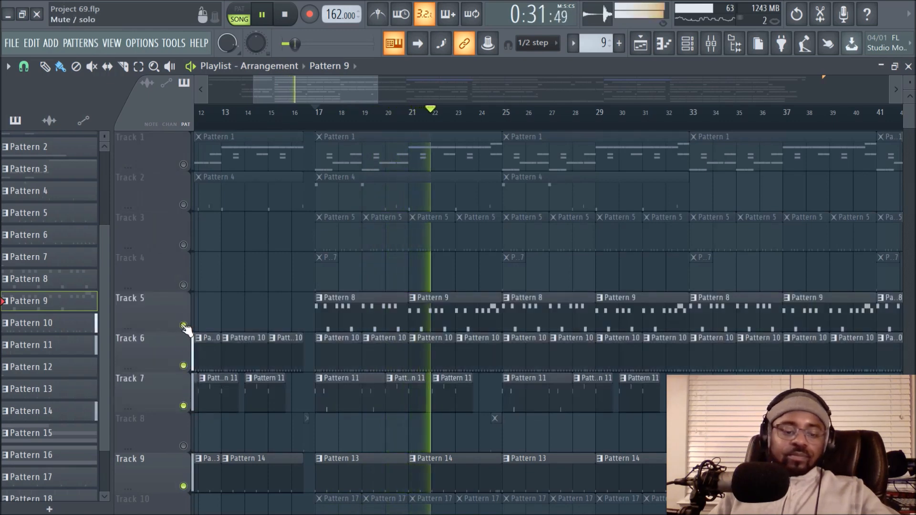
pyautogui.click(184, 285)
pyautogui.click(183, 245)
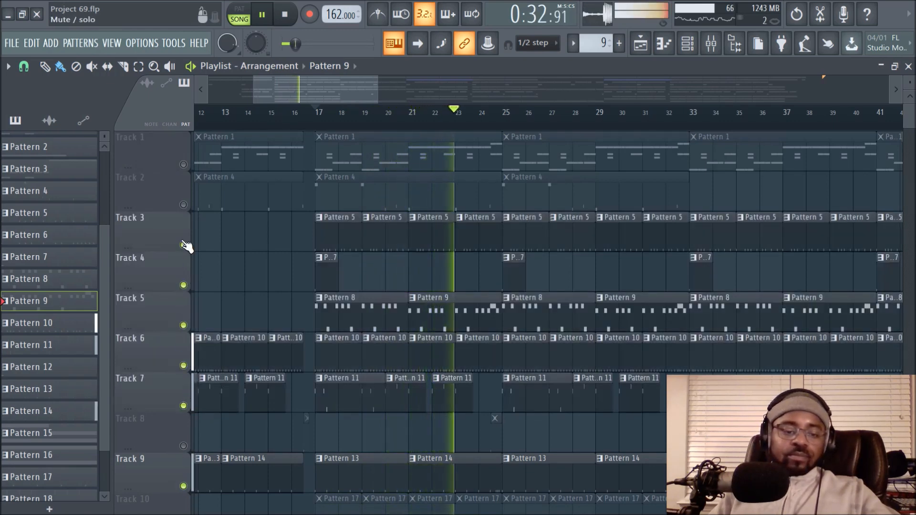
pyautogui.click(184, 205)
pyautogui.click(183, 165)
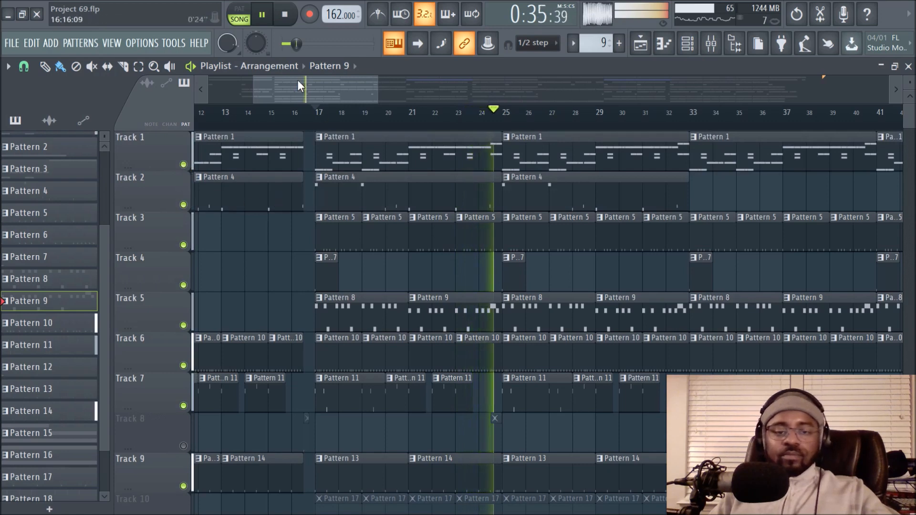
pyautogui.click(289, 17)
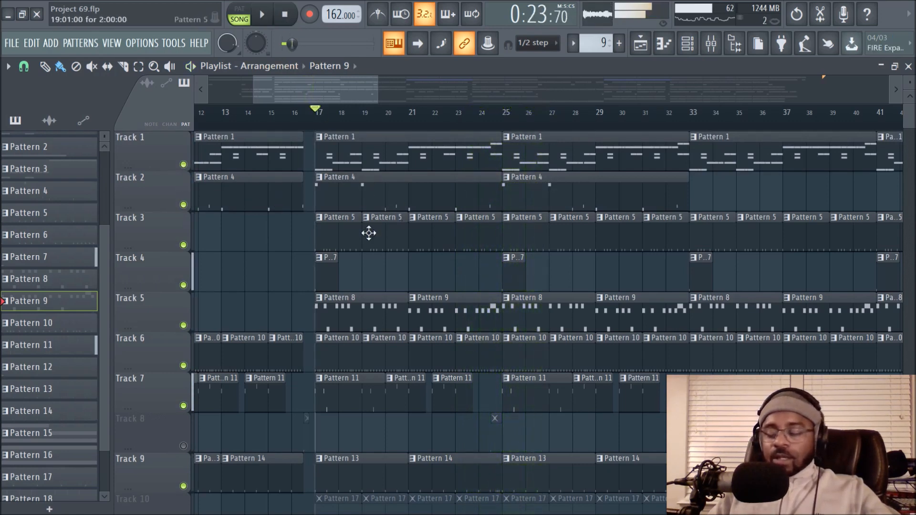
# Step: Unmute Track 10 and Track 8 in the playlist
pyautogui.scroll(-2, 451, 382)
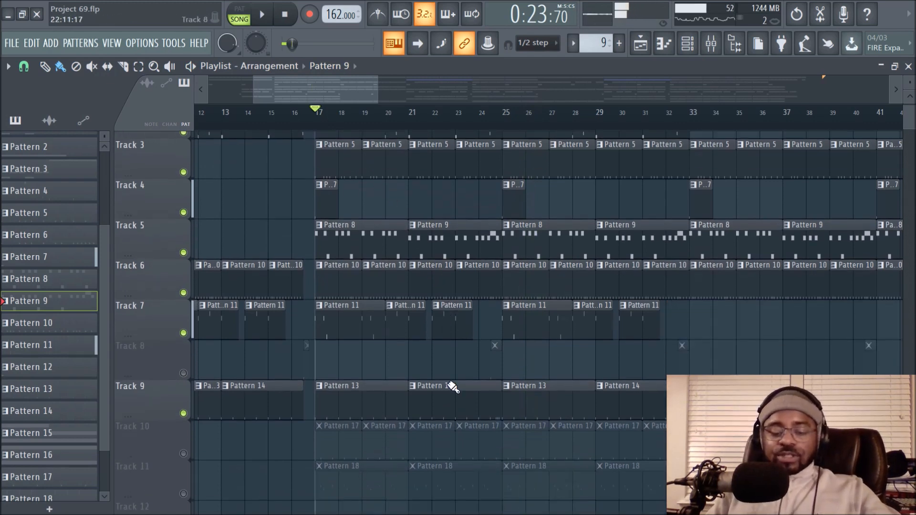
pyautogui.scroll(2, 451, 377)
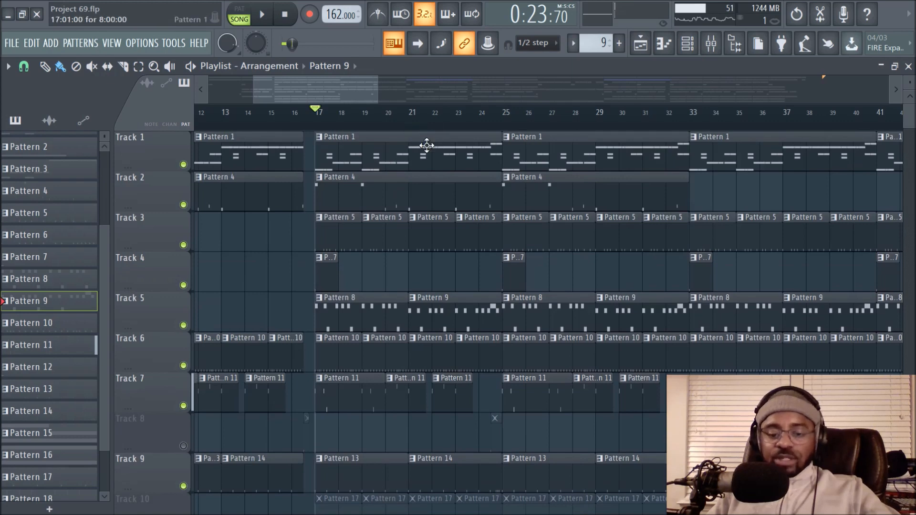
pyautogui.scroll(-2, 446, 293)
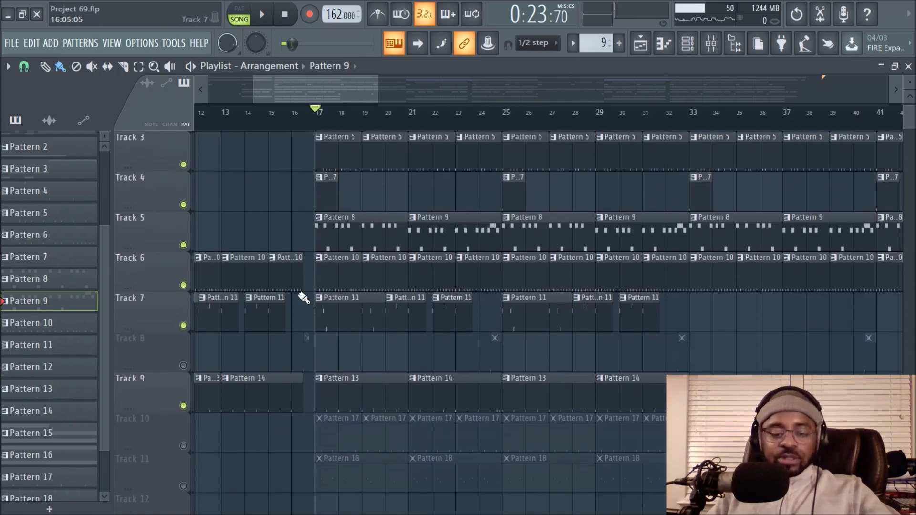
pyautogui.click(183, 446)
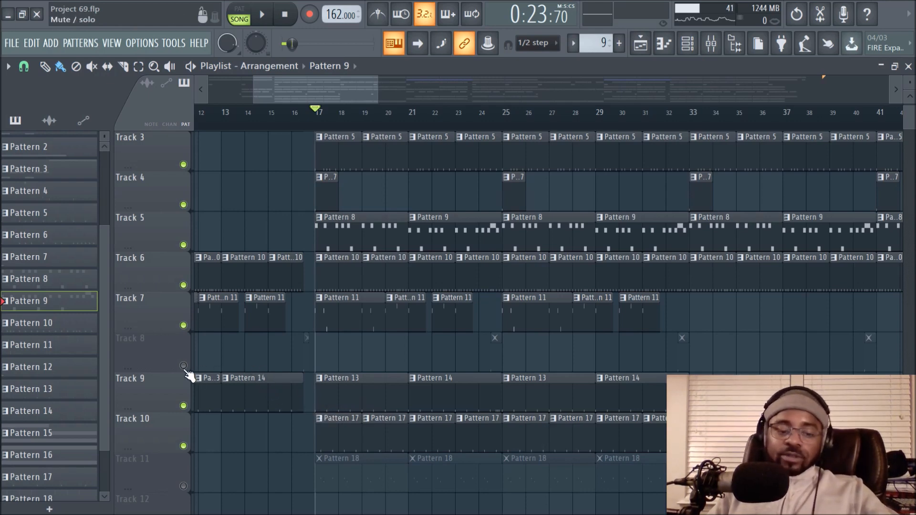
pyautogui.click(183, 366)
pyautogui.scroll(2, 334, 388)
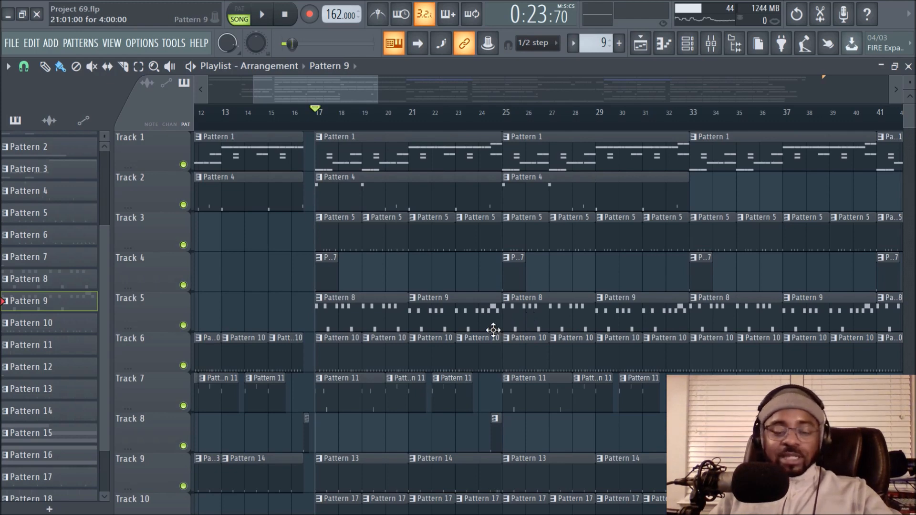
# Step: Unmute Track 11, play the song from bar 17, solo that track briefly, and restore all tracks
pyautogui.scroll(-4, 493, 330)
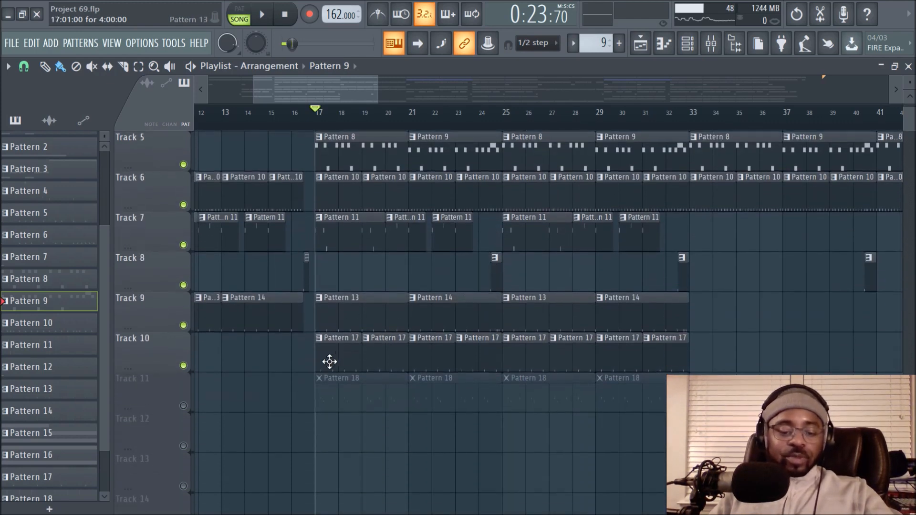
pyautogui.click(184, 406)
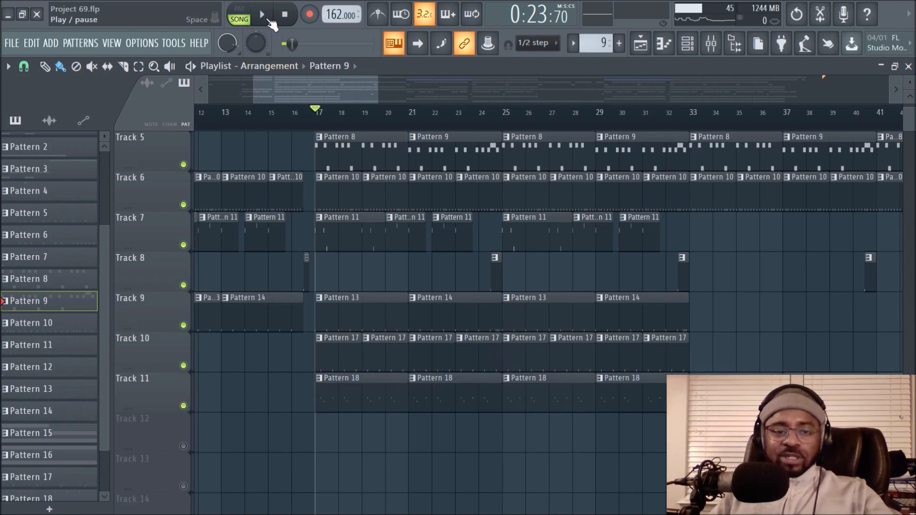
pyautogui.click(263, 17)
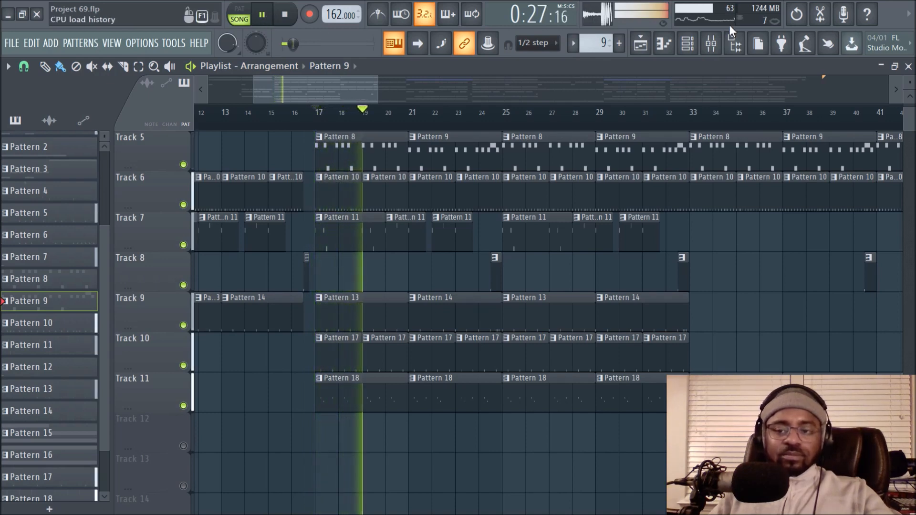
pyautogui.keyDown('ctrl'); pyautogui.click(183, 406); pyautogui.keyUp('ctrl')
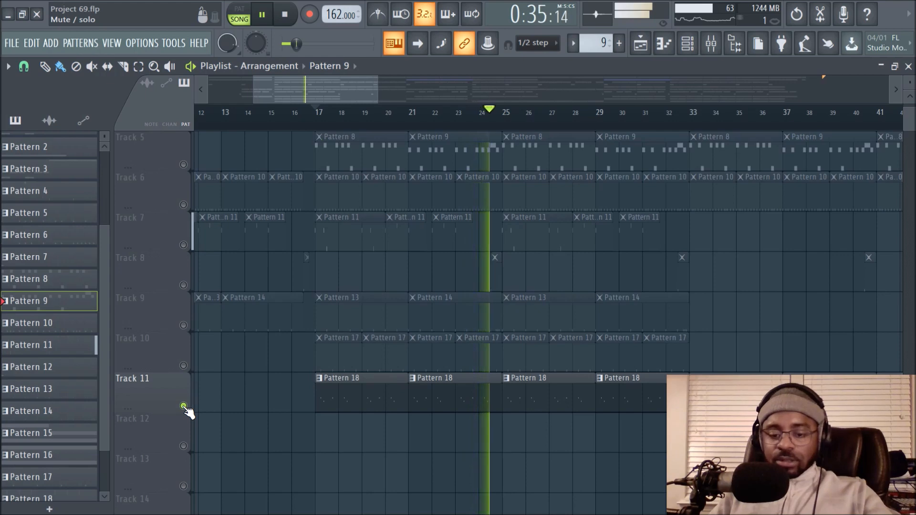
pyautogui.keyDown('ctrl'); pyautogui.click(183, 407); pyautogui.keyUp('ctrl')
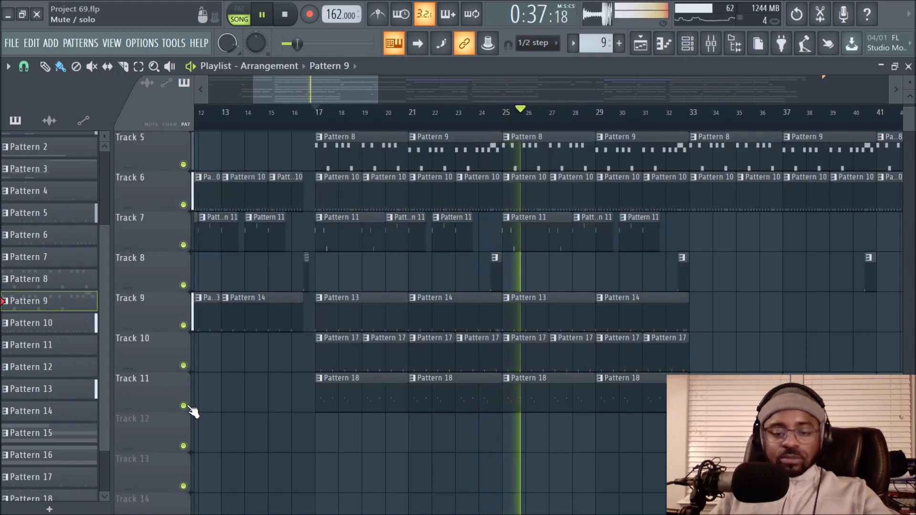
# Step: Follow the arrangement during playback into the section at bar 49, examining the Pattern 3 clips and HalfTime mix level automation
pyautogui.scroll(-1, 487, 129)
pyautogui.scroll(-2, 430, 81)
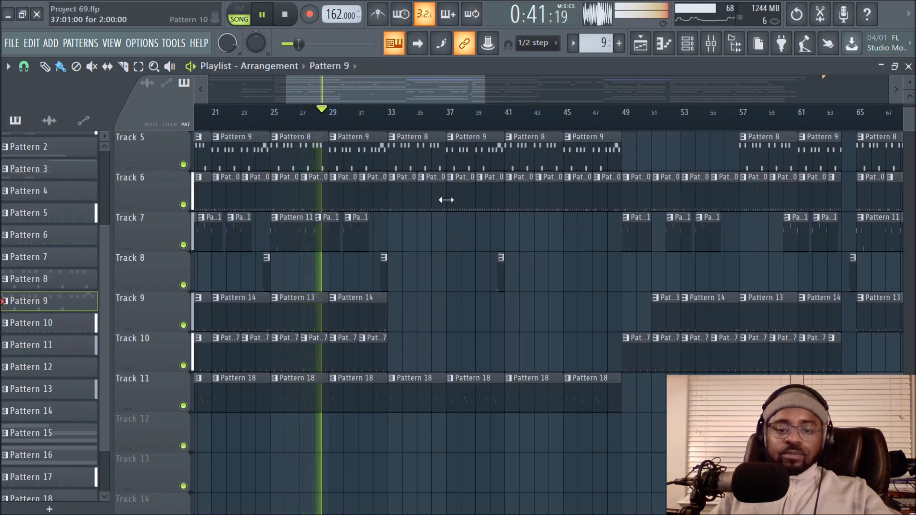
pyautogui.scroll(2, 447, 200)
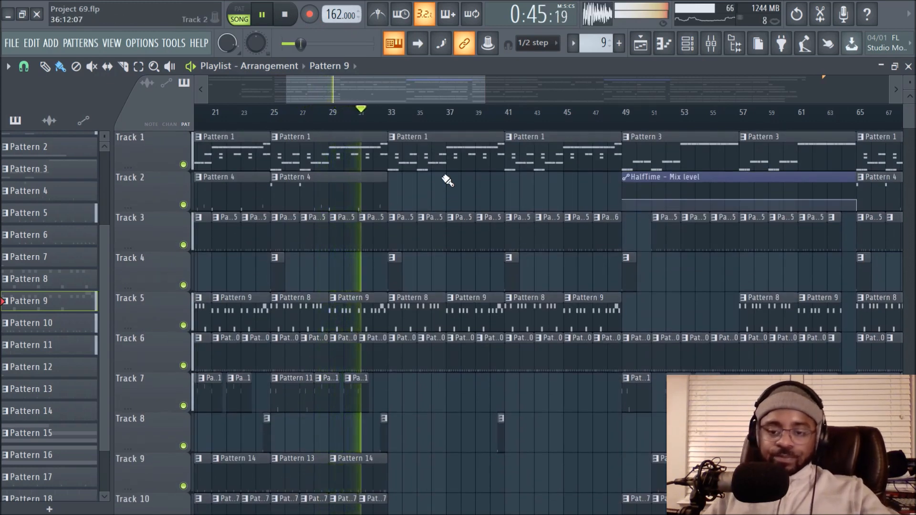
pyautogui.scroll(-1, 490, 129)
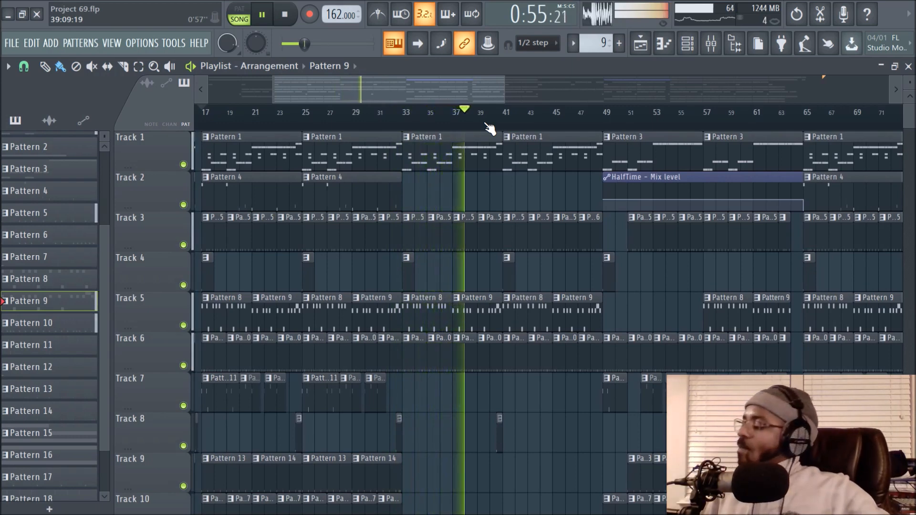
pyautogui.scroll(-3, 489, 126)
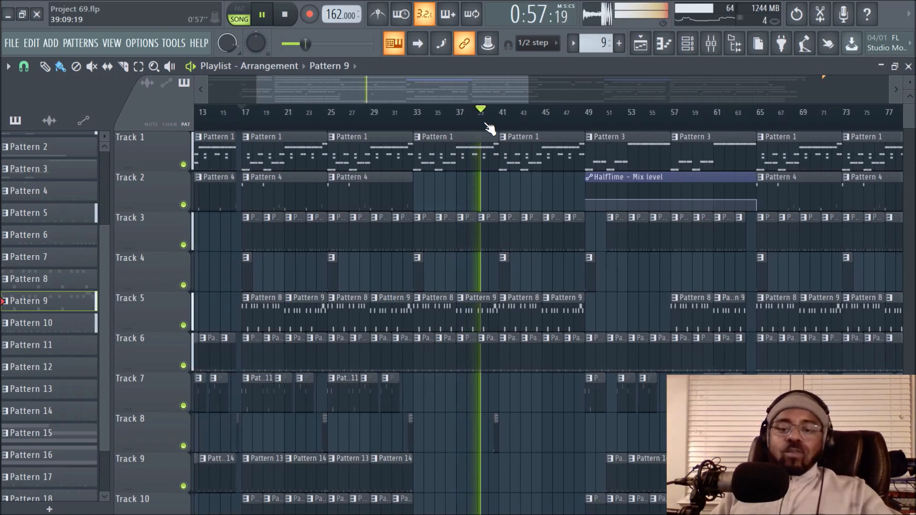
pyautogui.moveTo(471, 88); pyautogui.dragTo(537, 95)
pyautogui.scroll(-1, 532, 125)
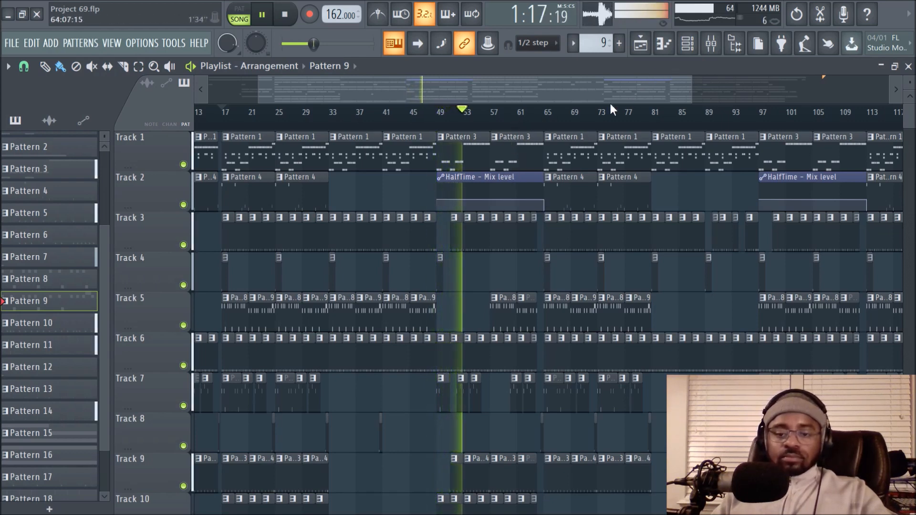
# Step: Examine the HalfTime effect on the Sample Chops mixer track, close it, and return to the playlist
pyautogui.click(711, 43)
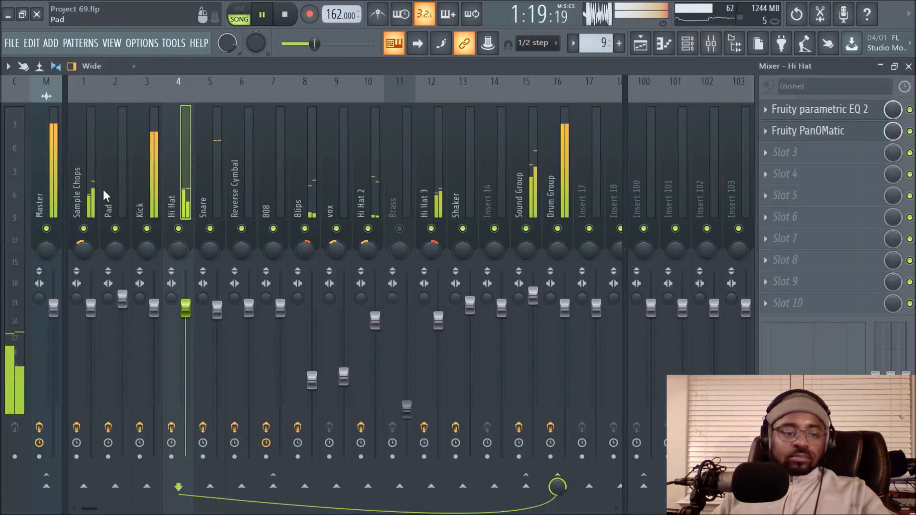
pyautogui.click(72, 171)
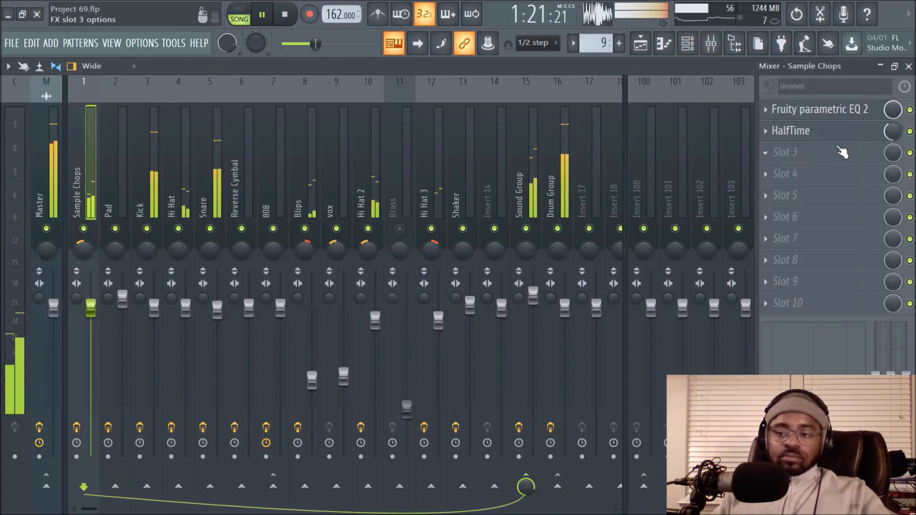
pyautogui.click(828, 130)
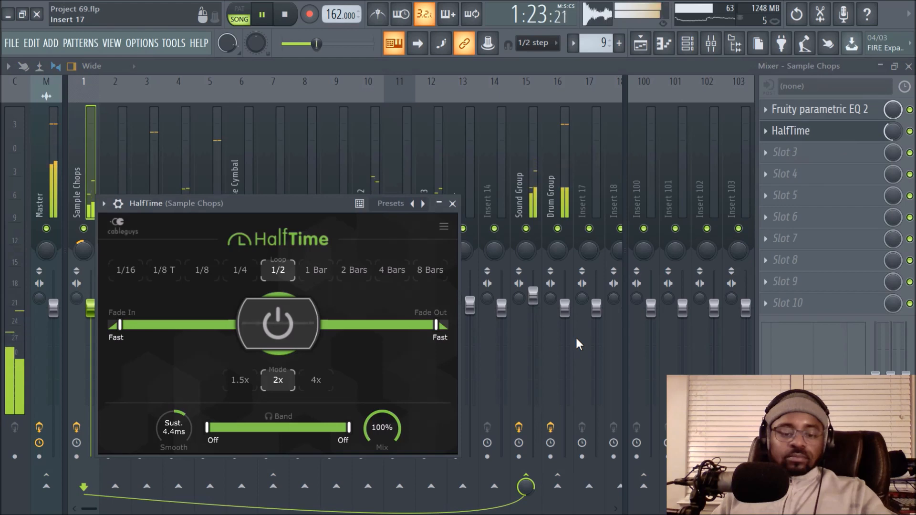
pyautogui.click(452, 204)
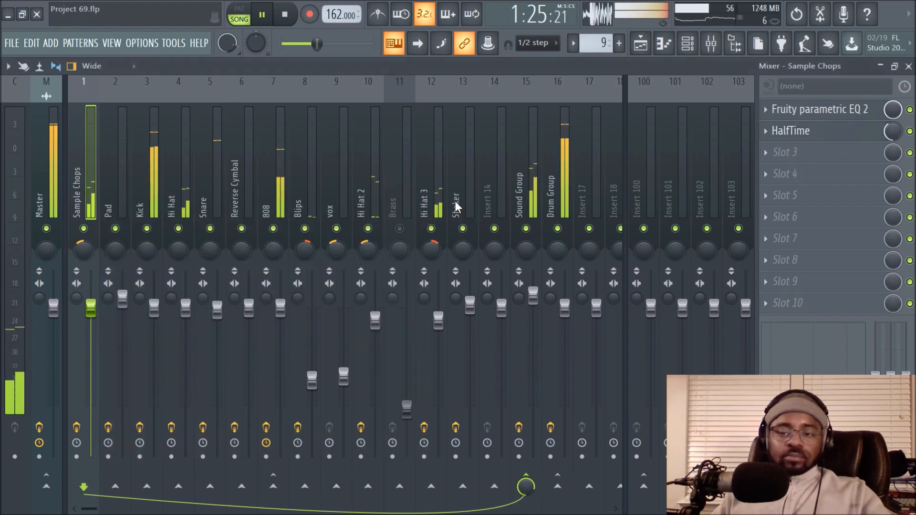
pyautogui.click(640, 44)
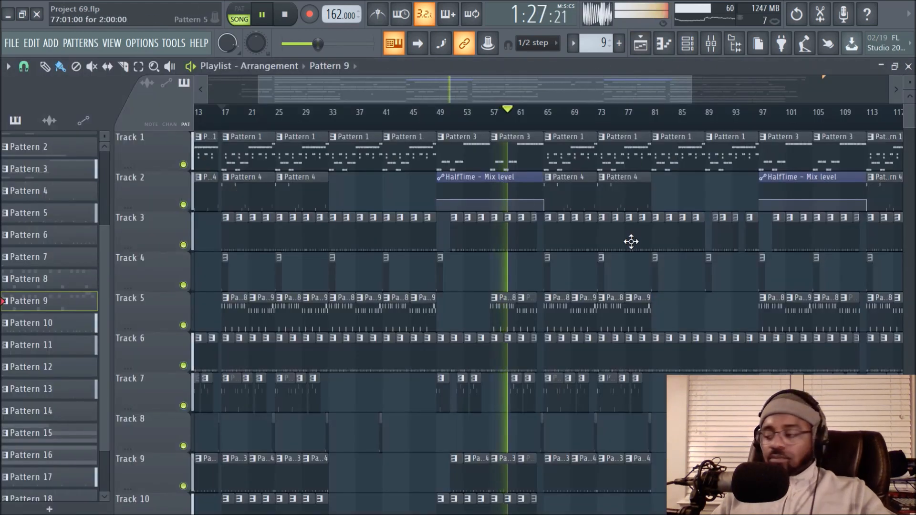
# Step: Listen through the transition at bar 65, stop playback, and examine the arrangement from bar 1 onward
pyautogui.scroll(1, 513, 125)
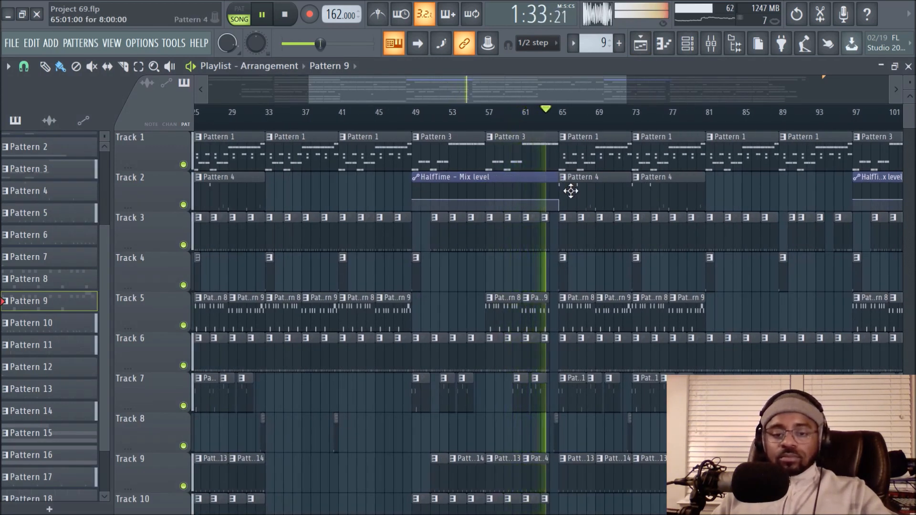
pyautogui.click(288, 16)
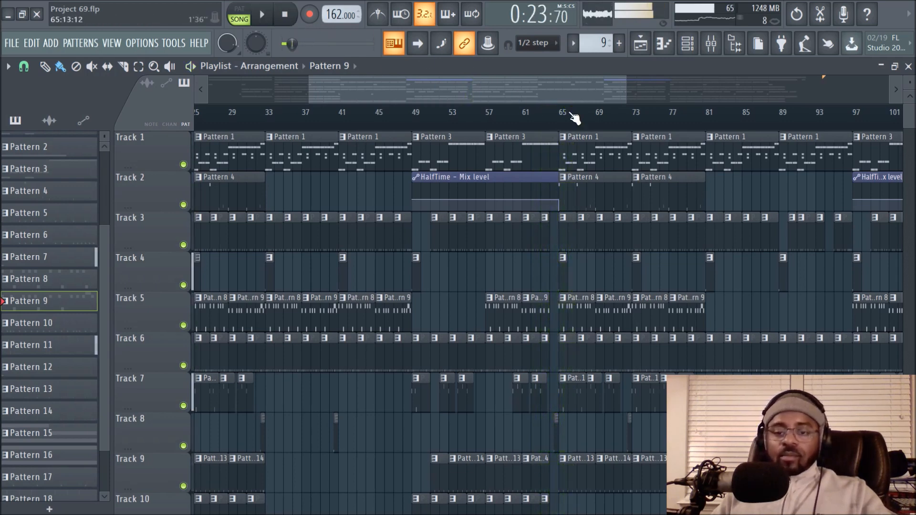
pyautogui.scroll(-4, 575, 118)
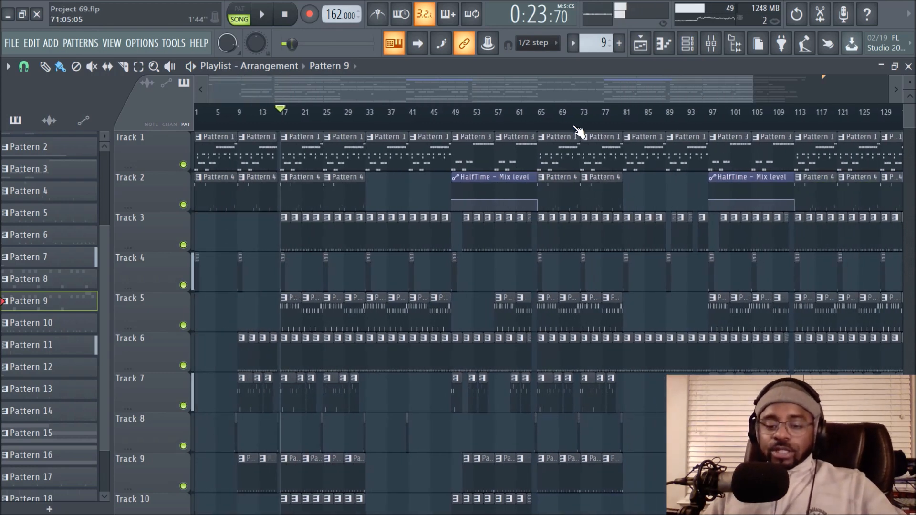
# Step: Solo Track 1, unmute Track 2 alongside it, and play the song from bar 41
pyautogui.scroll(-3, 611, 259)
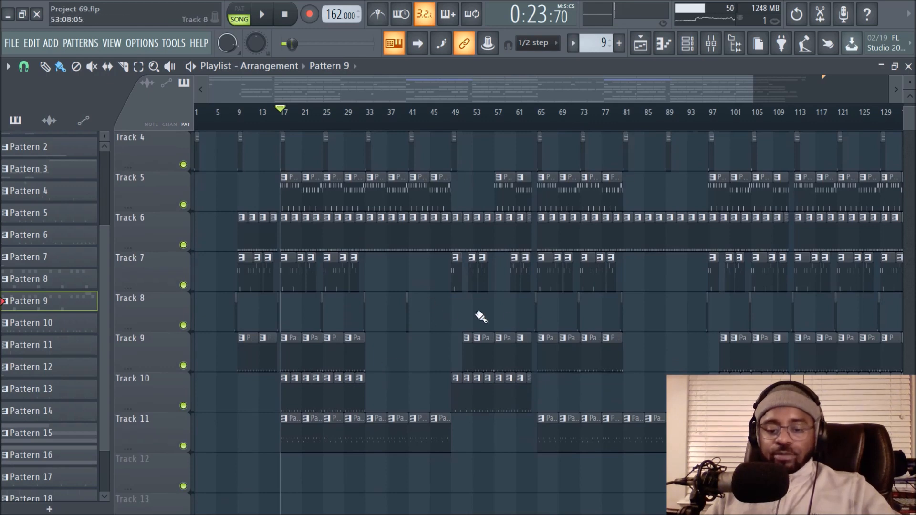
pyautogui.scroll(3, 516, 318)
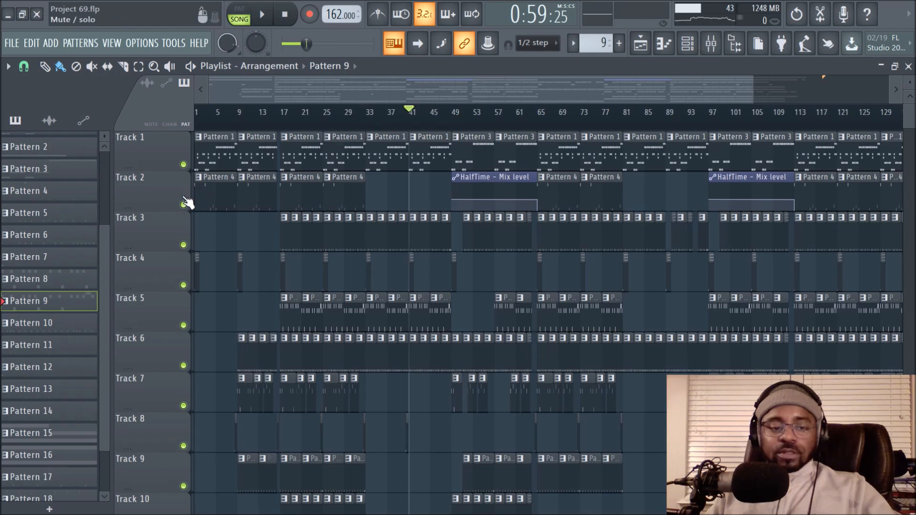
pyautogui.rightClick(188, 171)
pyautogui.click(185, 205)
pyautogui.click(262, 15)
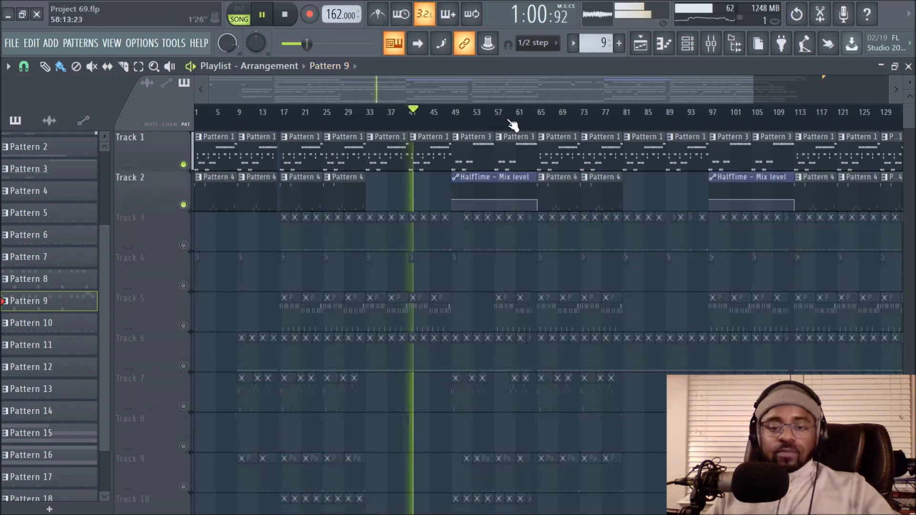
# Step: Follow the playback of Tracks 1 and 2 into the Pattern 3 section at bar 49, and stop it
pyautogui.scroll(2, 507, 126)
pyautogui.scroll(-2, 766, 222)
pyautogui.scroll(2, 766, 222)
pyautogui.scroll(-1, 763, 224)
pyautogui.scroll(-1, 763, 225)
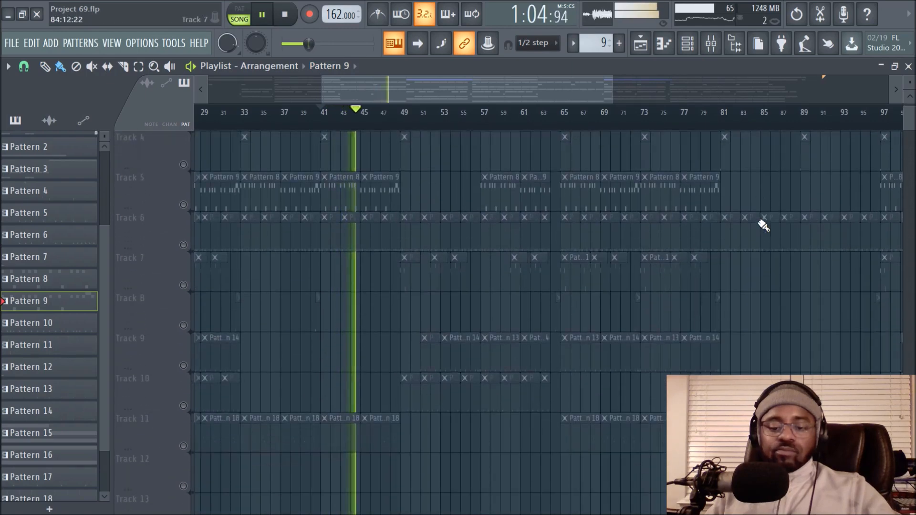
pyautogui.scroll(2, 764, 225)
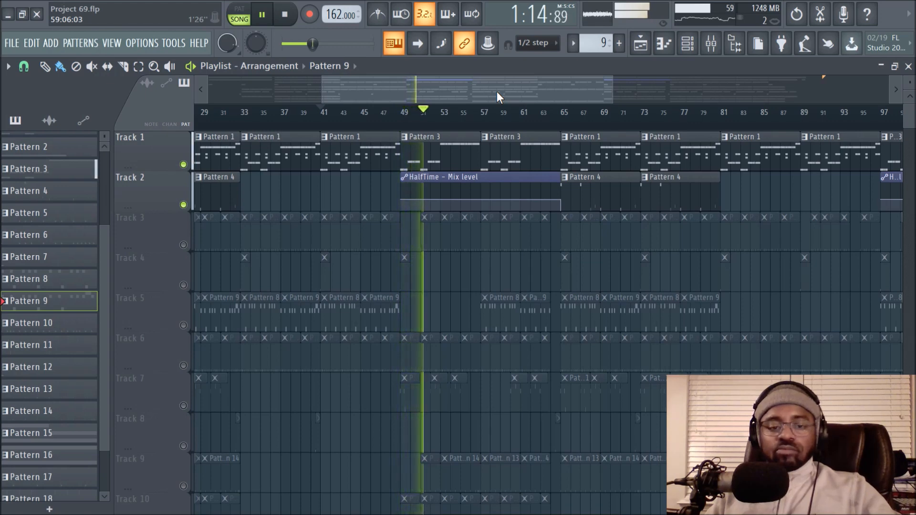
pyautogui.click(292, 16)
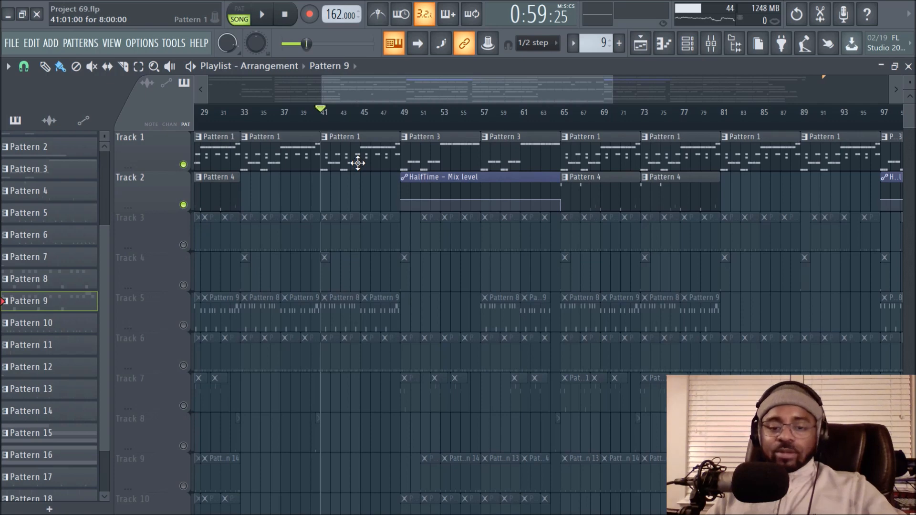
# Step: Play Tracks 1 and 2 briefly from bar 49 to hear the HalfTime section start, and stop
pyautogui.click(400, 119)
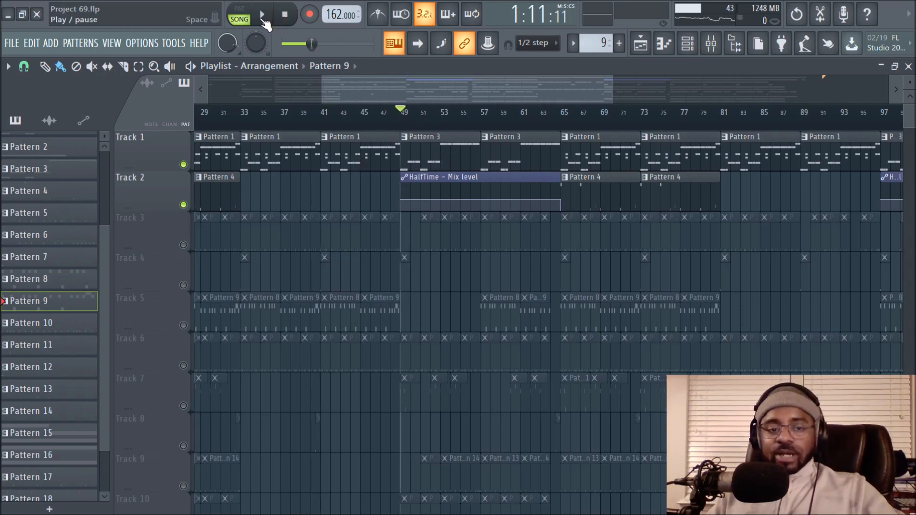
pyautogui.click(265, 17)
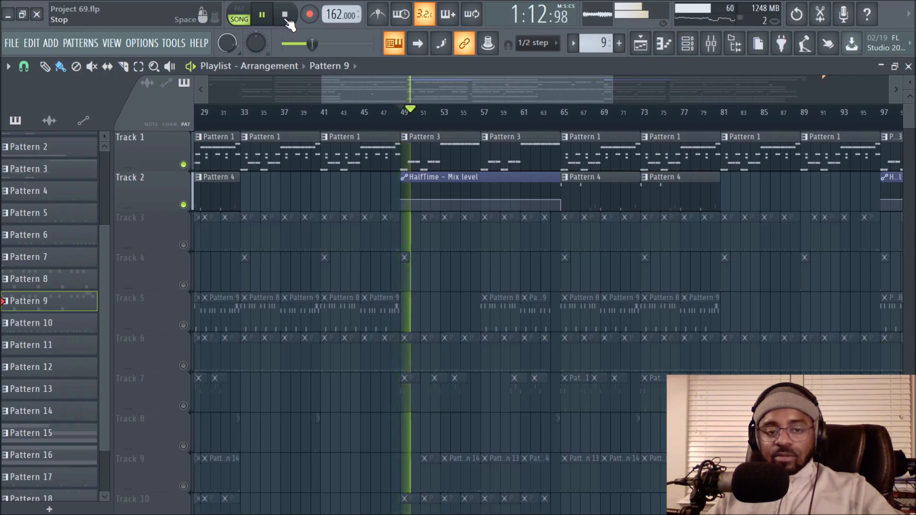
pyautogui.click(285, 16)
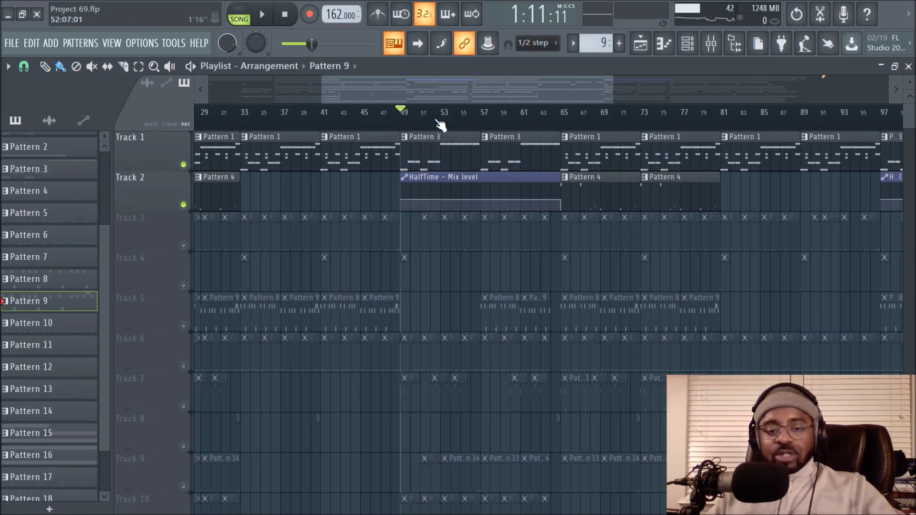
# Step: Open the mixer, check the HalfTime settings on the Sample Chops track, and return to the playlist
pyautogui.click(689, 44)
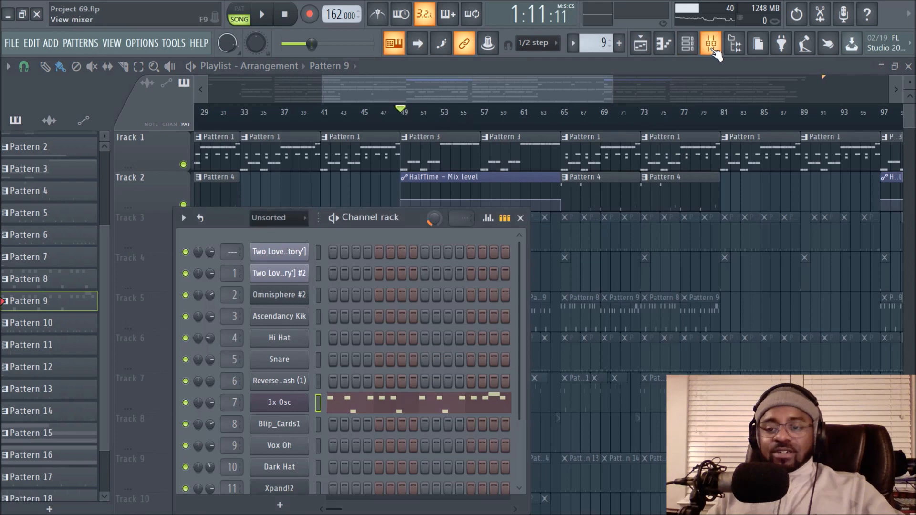
pyautogui.click(711, 42)
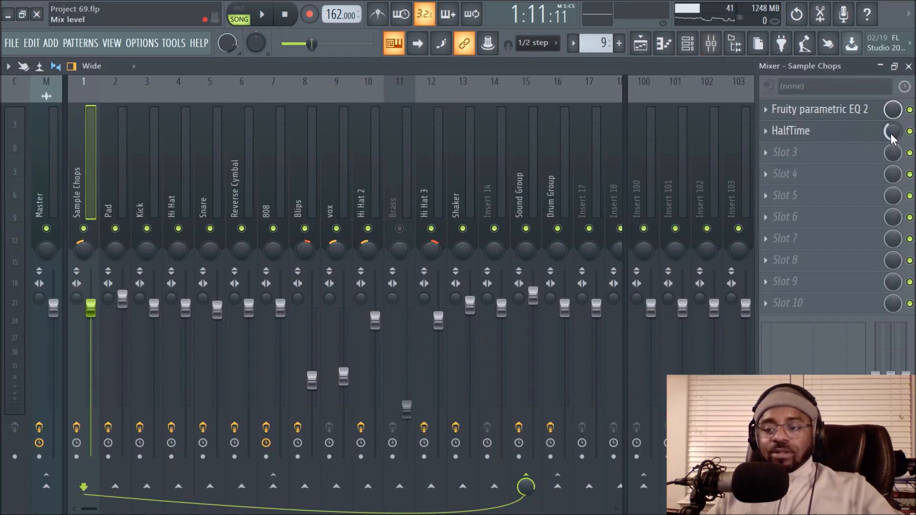
pyautogui.click(854, 140)
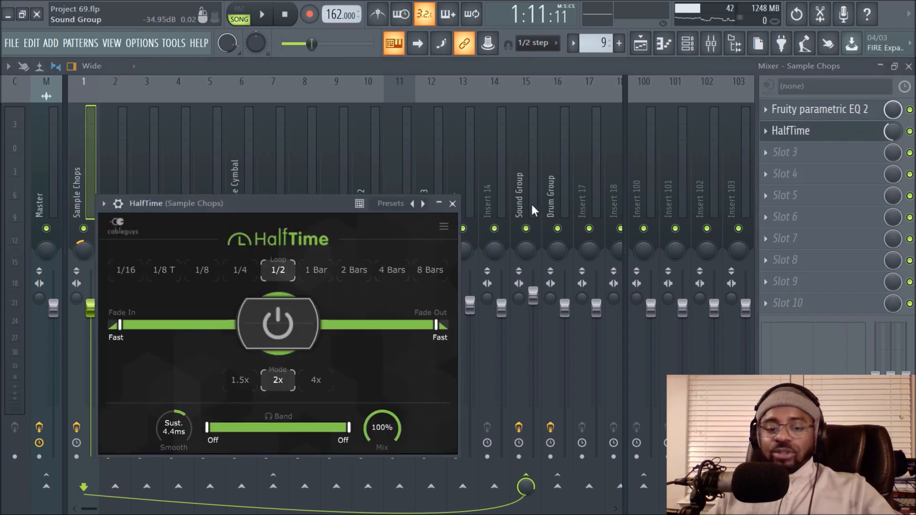
pyautogui.click(456, 203)
pyautogui.click(649, 47)
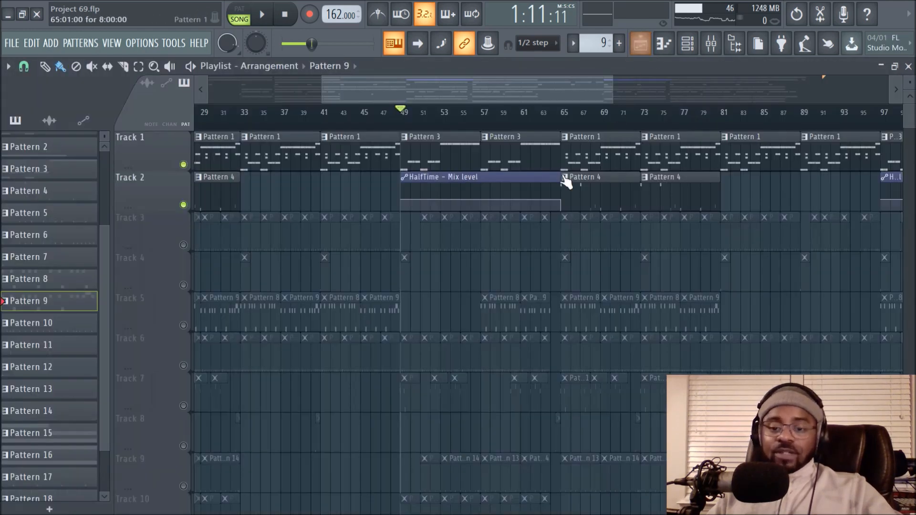
# Step: Restore all tracks and examine the arrangement from the second HalfTime section at bar 97 through to the end
pyautogui.rightClick(183, 205)
pyautogui.scroll(-3, 491, 131)
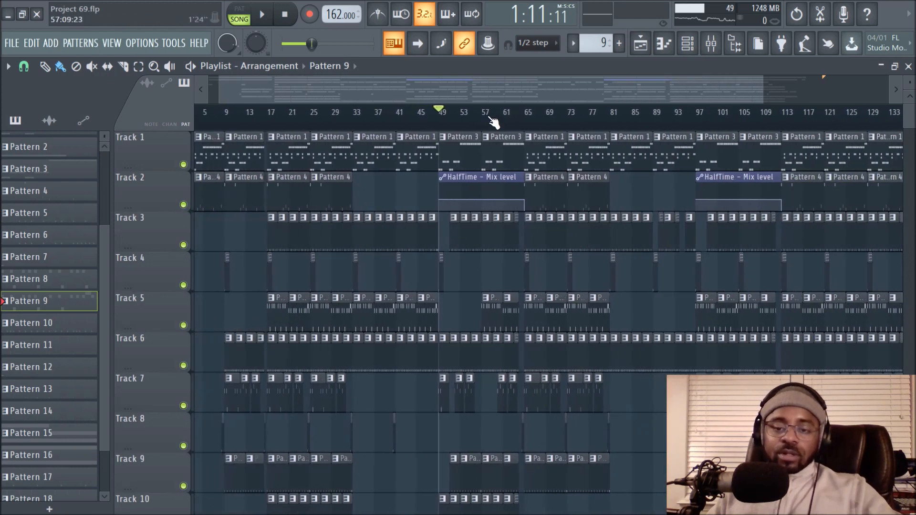
pyautogui.moveTo(486, 94); pyautogui.dragTo(577, 99)
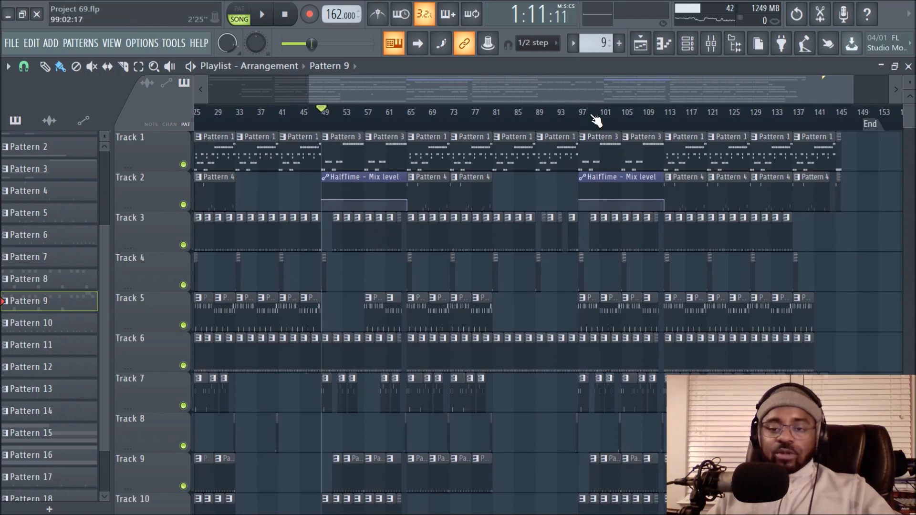
pyautogui.moveTo(598, 101); pyautogui.dragTo(656, 129)
pyautogui.scroll(3, 657, 128)
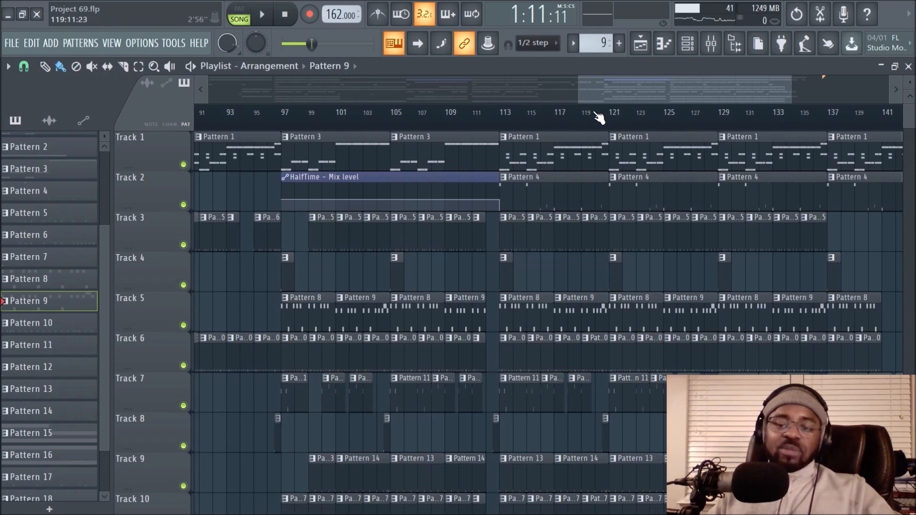
pyautogui.moveTo(600, 96); pyautogui.dragTo(641, 95)
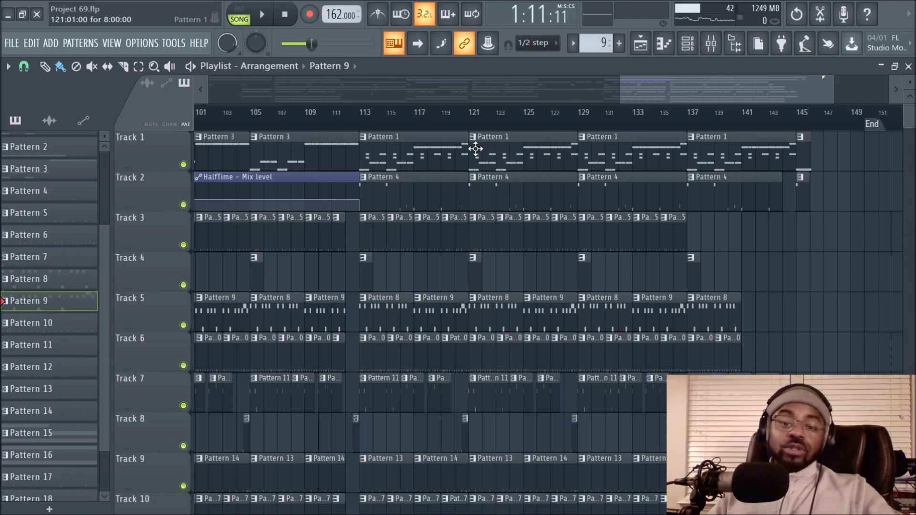
# Step: Examine the Pattern 1 clip's sample chops in the piano roll, audition Marker #1, and return to the playlist's ending
pyautogui.doubleClick(418, 153)
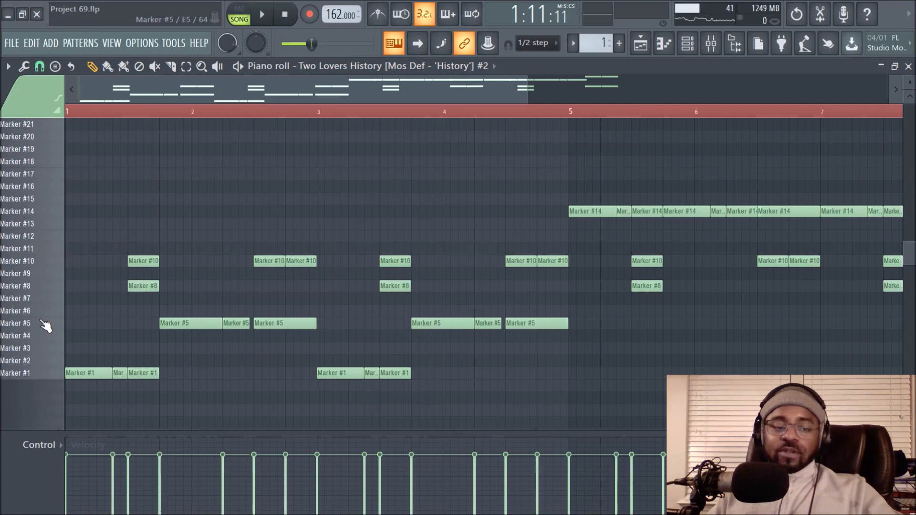
pyautogui.click(19, 373)
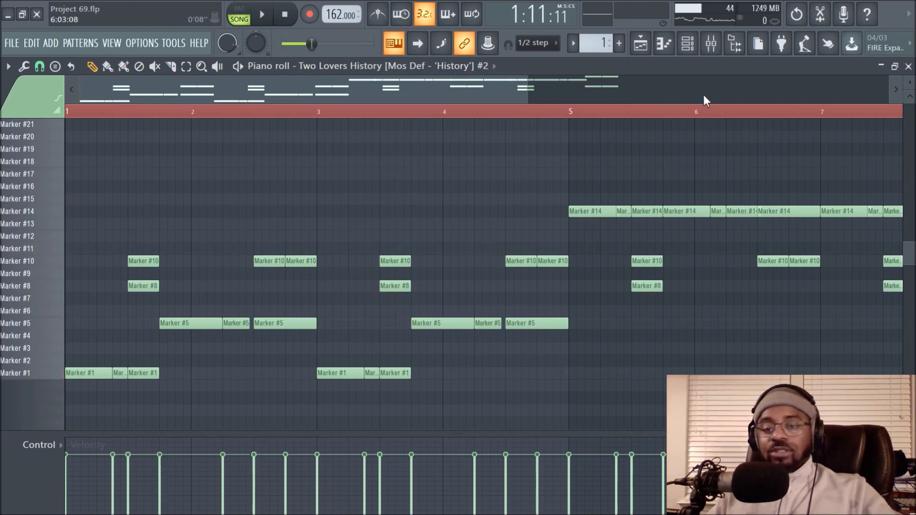
pyautogui.click(641, 44)
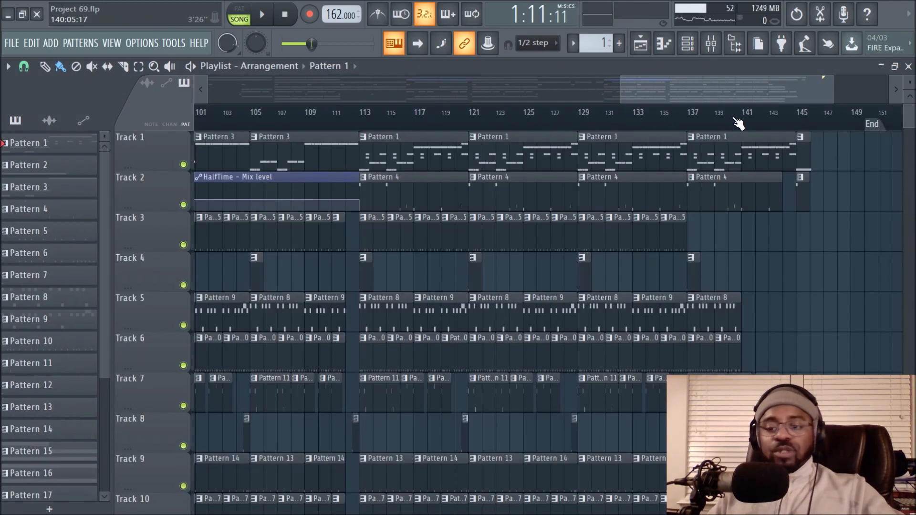
pyautogui.scroll(-1, 738, 123)
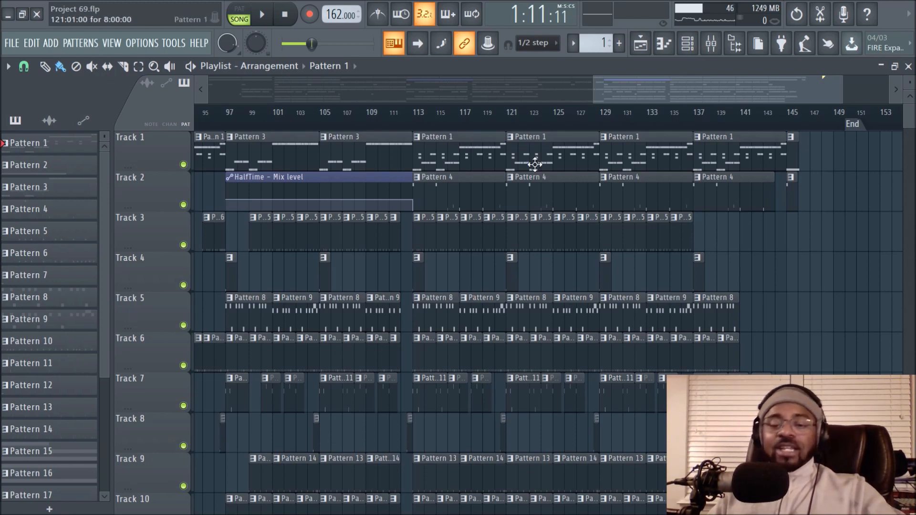
# Step: Reopen Pattern 1 in the piano roll, switch playback to pattern mode, play the opening bars, and stop
pyautogui.doubleClick(549, 163)
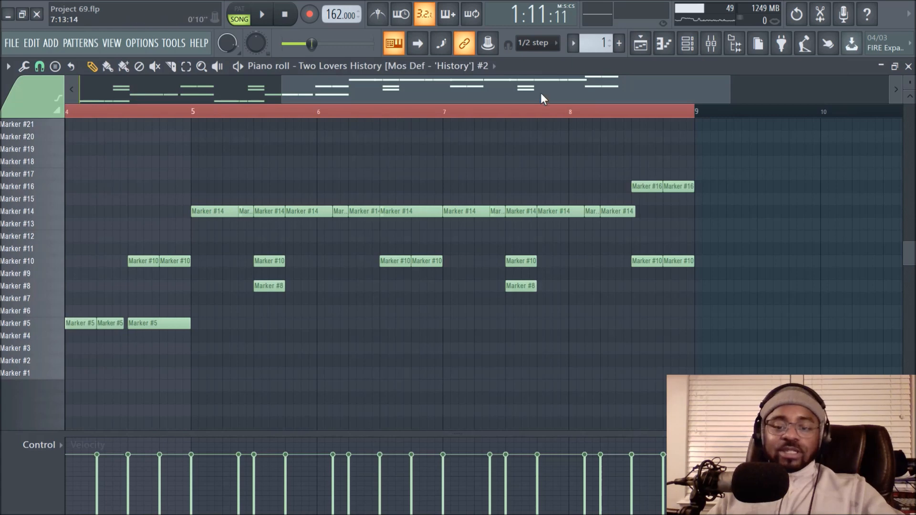
pyautogui.moveTo(542, 102); pyautogui.dragTo(364, 98)
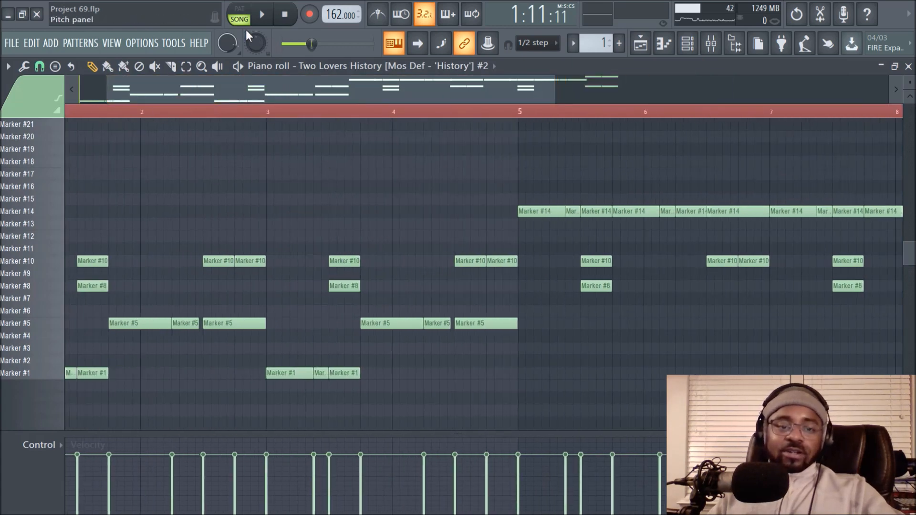
pyautogui.click(238, 17)
pyautogui.press('space')
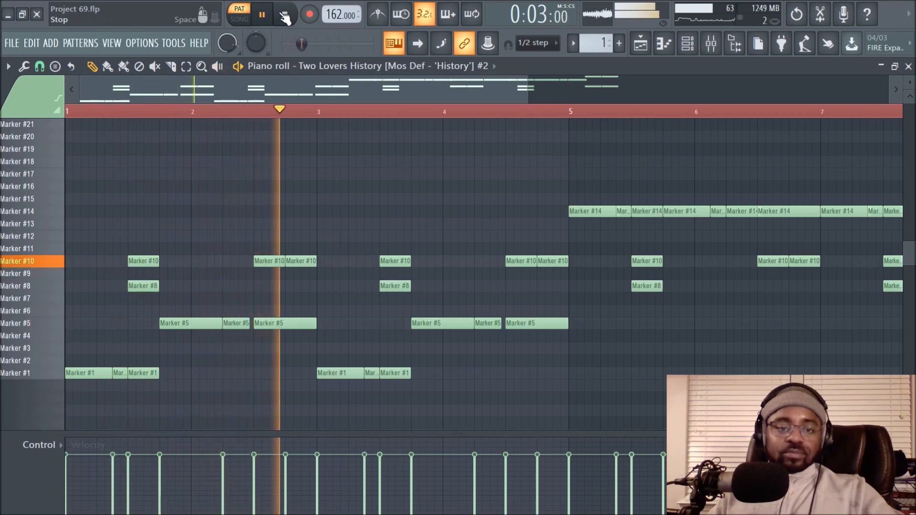
pyautogui.press('space')
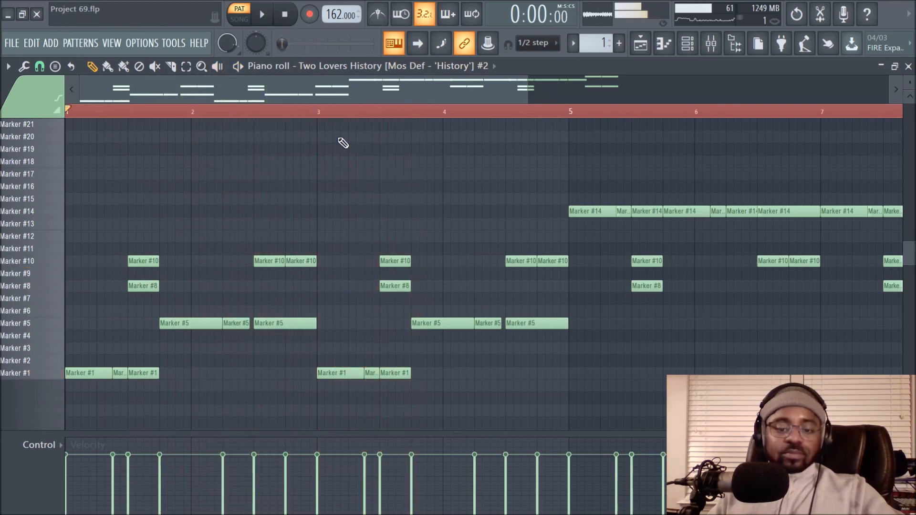
# Step: Audition the layered Marker #8, #10 and #5 chops in Pattern 1, removing the stray Marker #7 note placed in bar 5
pyautogui.click(389, 285)
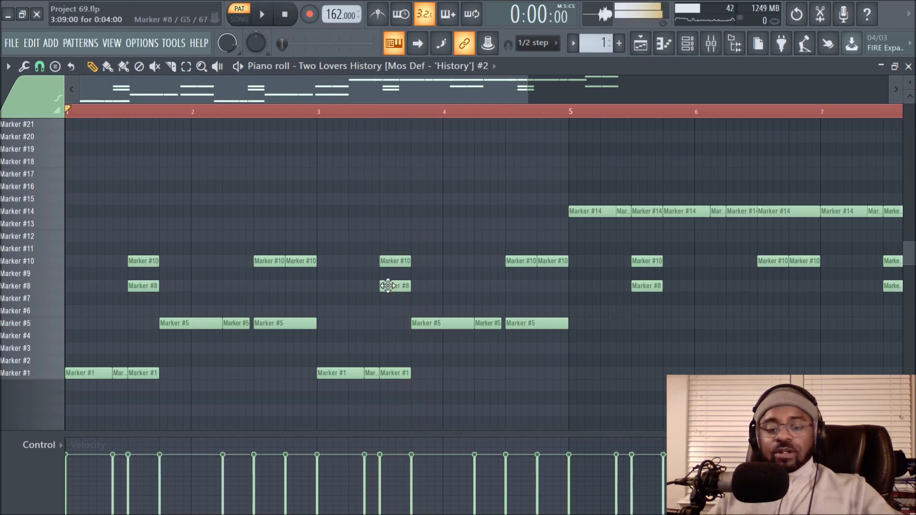
pyautogui.click(390, 260)
pyautogui.click(406, 285)
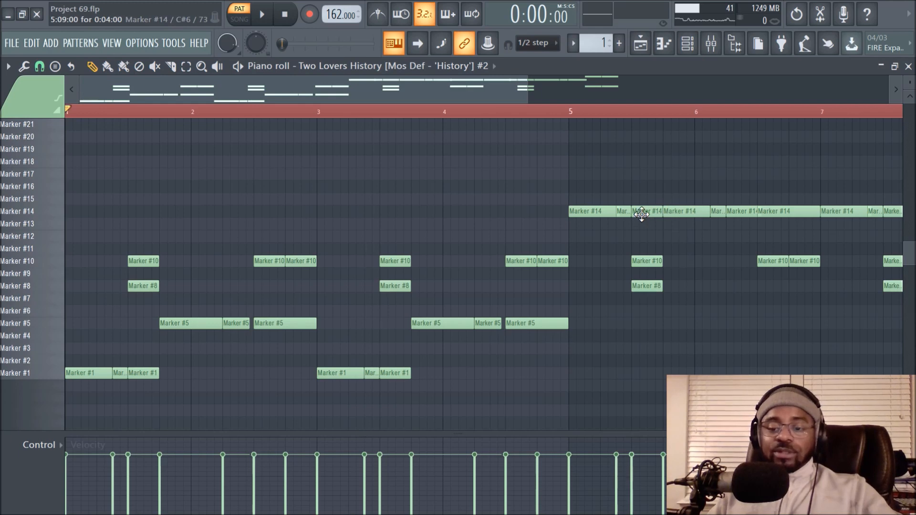
pyautogui.click(645, 295)
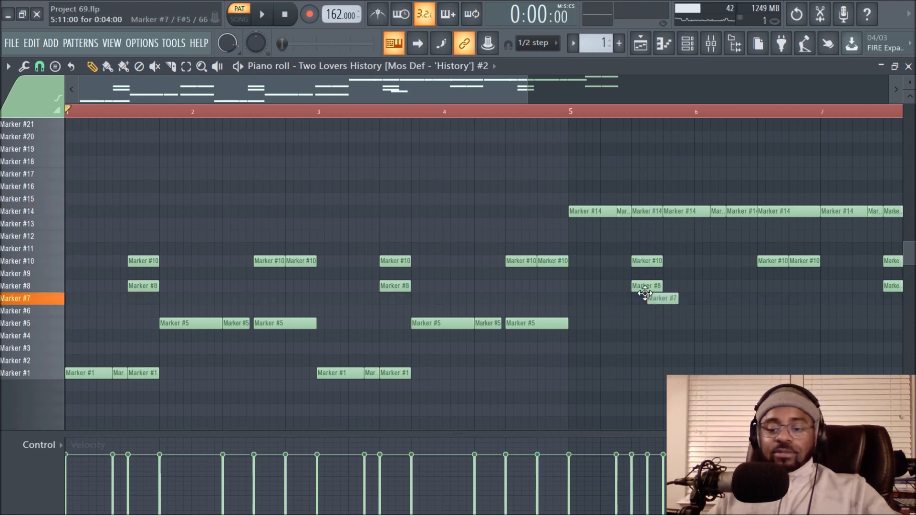
pyautogui.rightClick(651, 299)
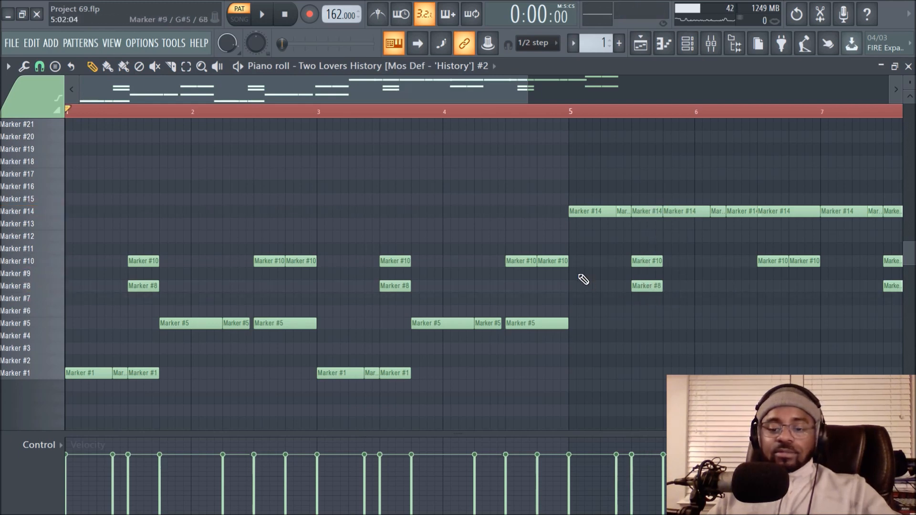
pyautogui.click(559, 260)
pyautogui.click(553, 327)
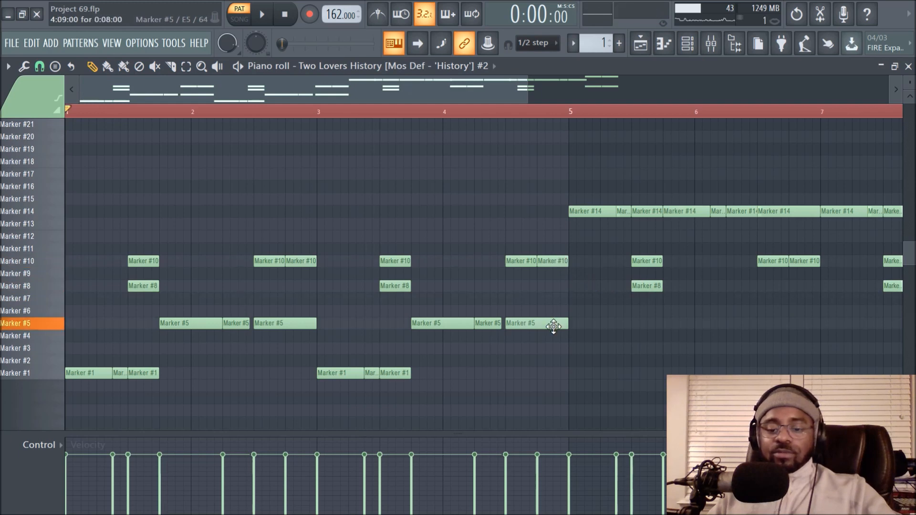
# Step: Look over the full eight-bar chop layout of Pattern 1 and return to the playlist
pyautogui.scroll(-4, 495, 123)
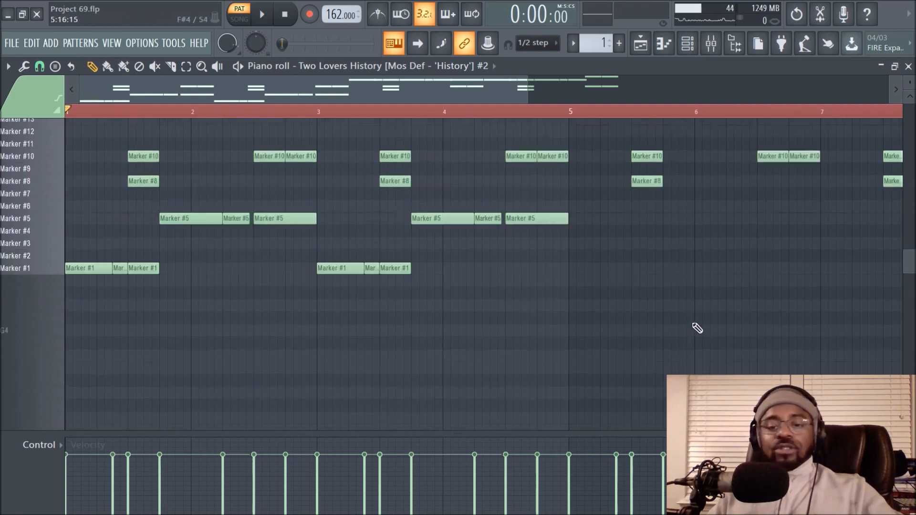
pyautogui.scroll(5, 698, 328)
pyautogui.scroll(-2, 608, 114)
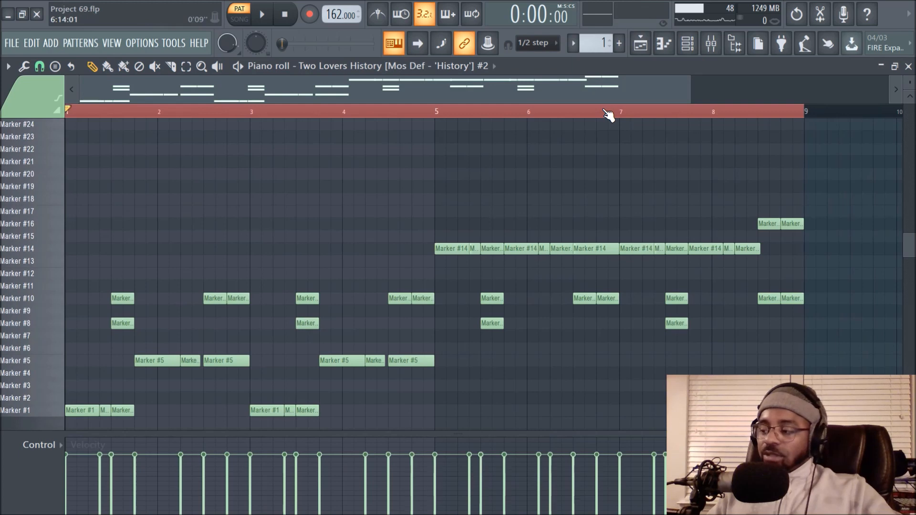
pyautogui.scroll(-1, 607, 116)
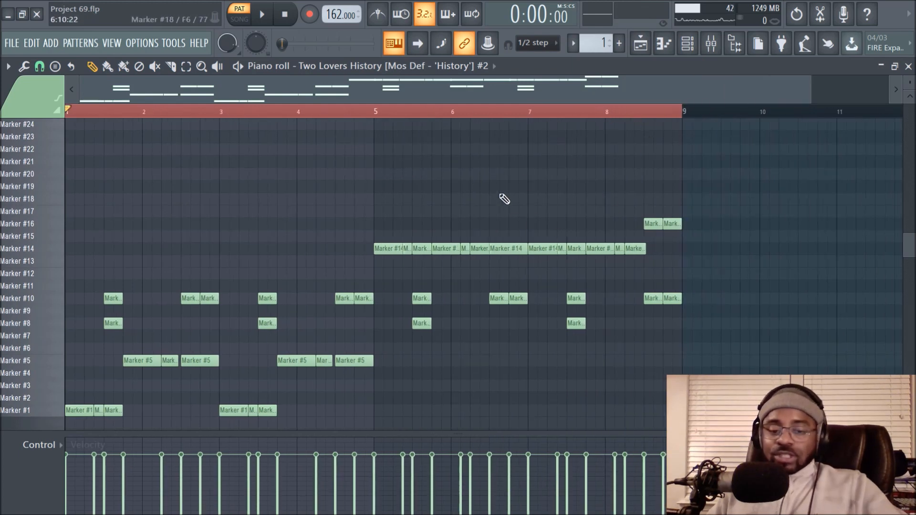
pyautogui.click(640, 44)
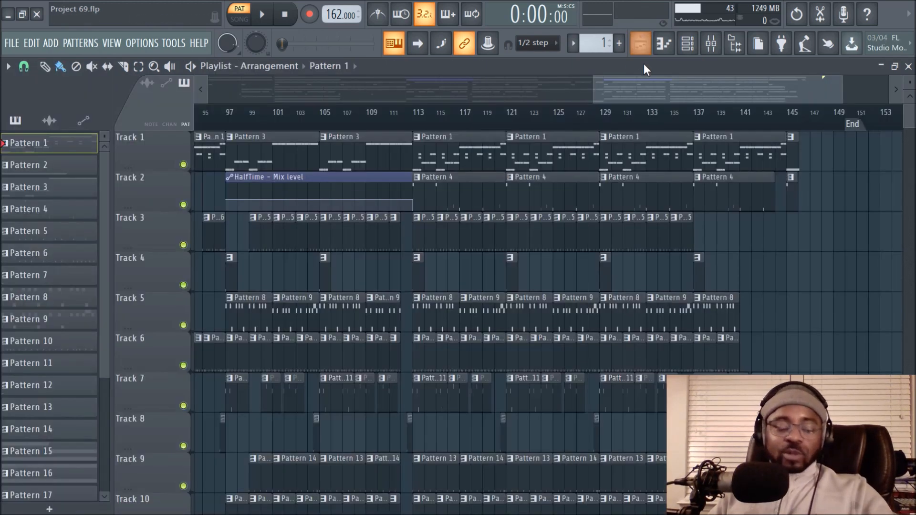